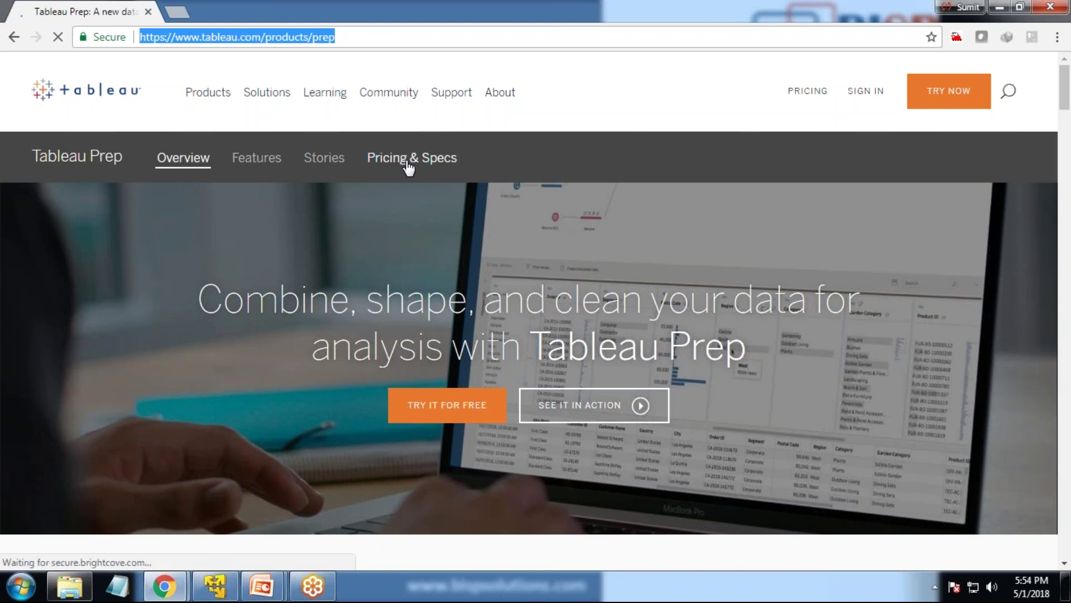
# - Scroll the Chrome Features page, then bring the Tableau Prep start screen back up
pyautogui.moveTo(358, 35); pyautogui.dragTo(135, 36)
pyautogui.scroll(-10, 117, 312)
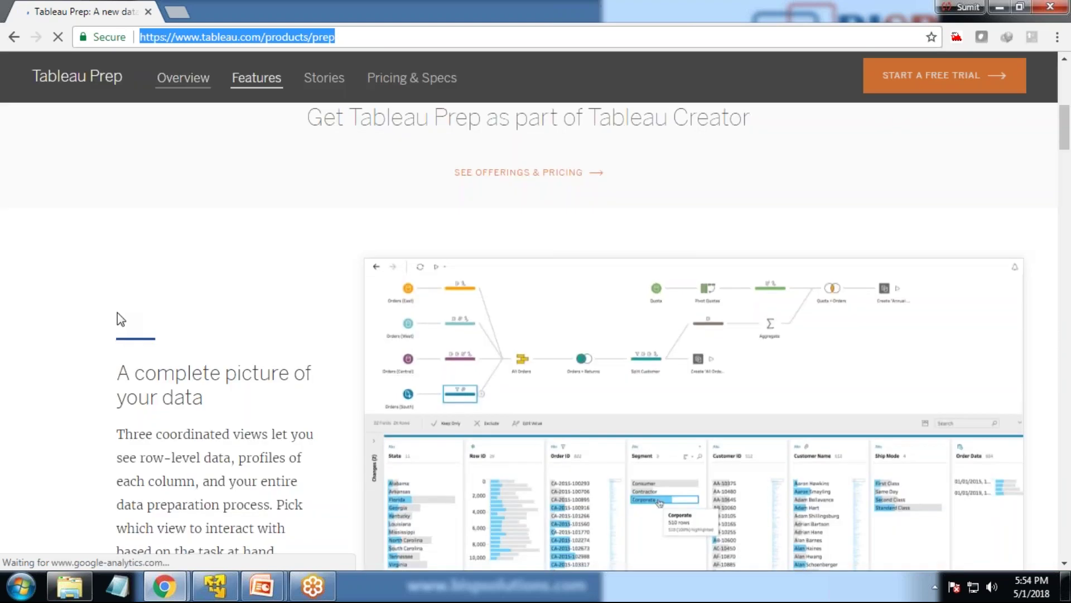
pyautogui.scroll(-5, 117, 312)
pyautogui.scroll(3, 117, 319)
pyautogui.scroll(2, 118, 318)
pyautogui.scroll(-4, 117, 318)
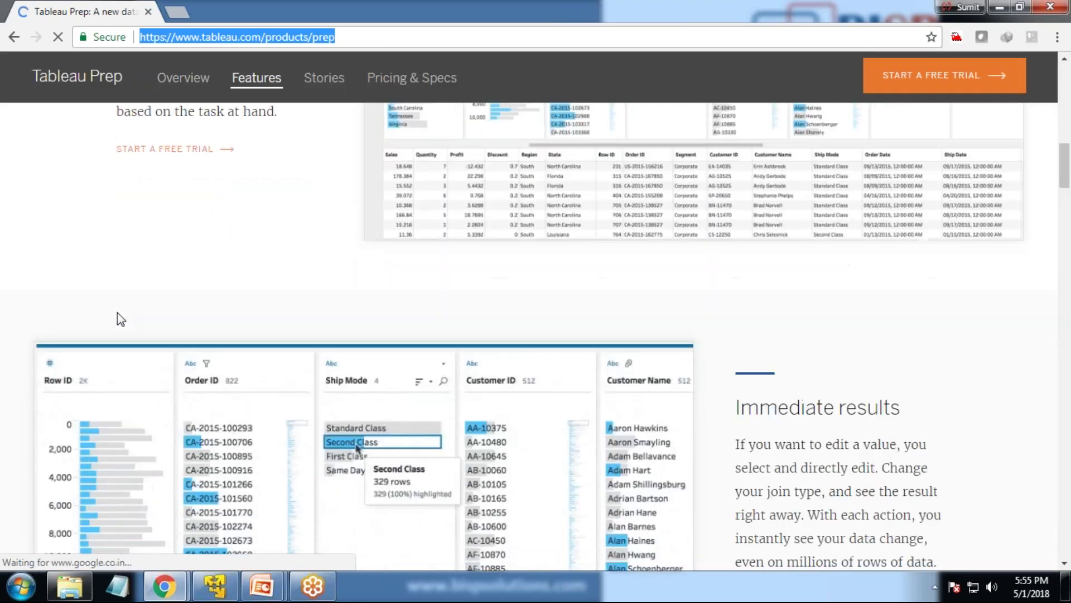
pyautogui.scroll(-5, 117, 319)
pyautogui.scroll(-5, 118, 318)
pyautogui.scroll(-5, 117, 319)
pyautogui.scroll(-5, 117, 318)
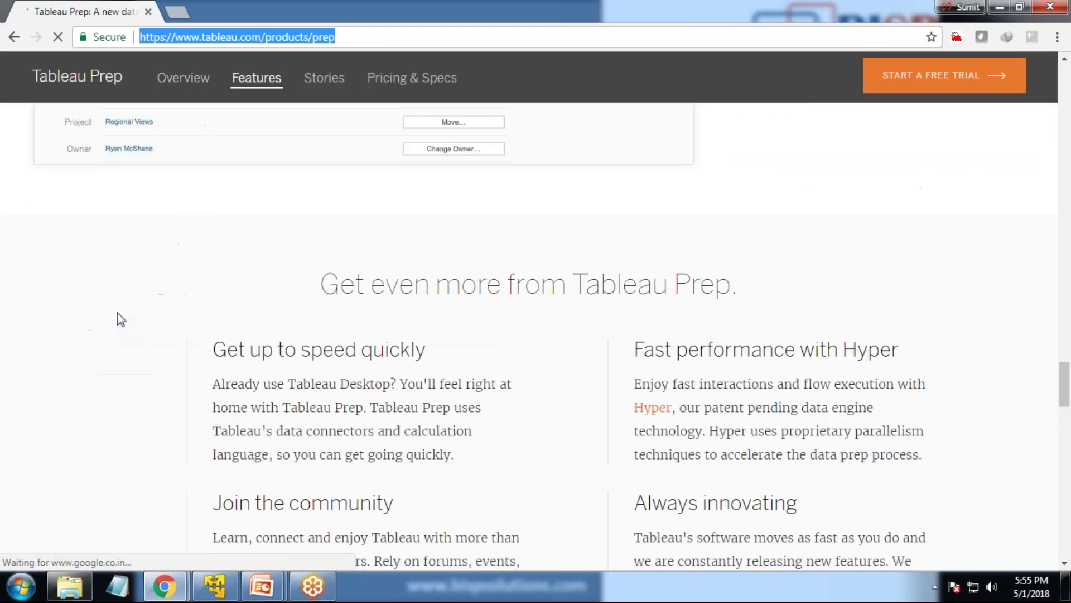
pyautogui.scroll(-5, 118, 312)
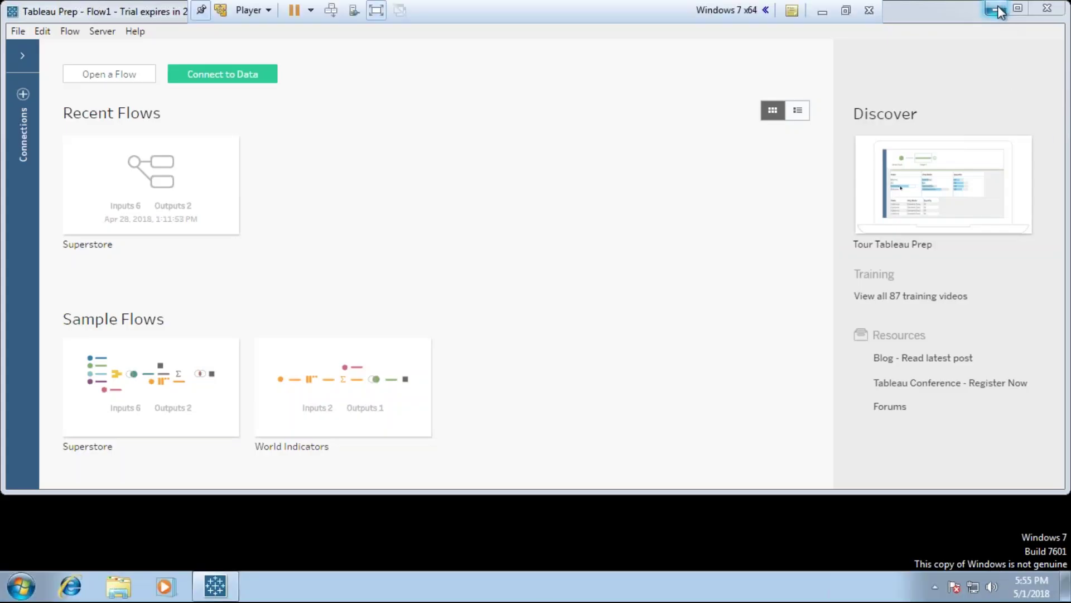
pyautogui.click(822, 12)
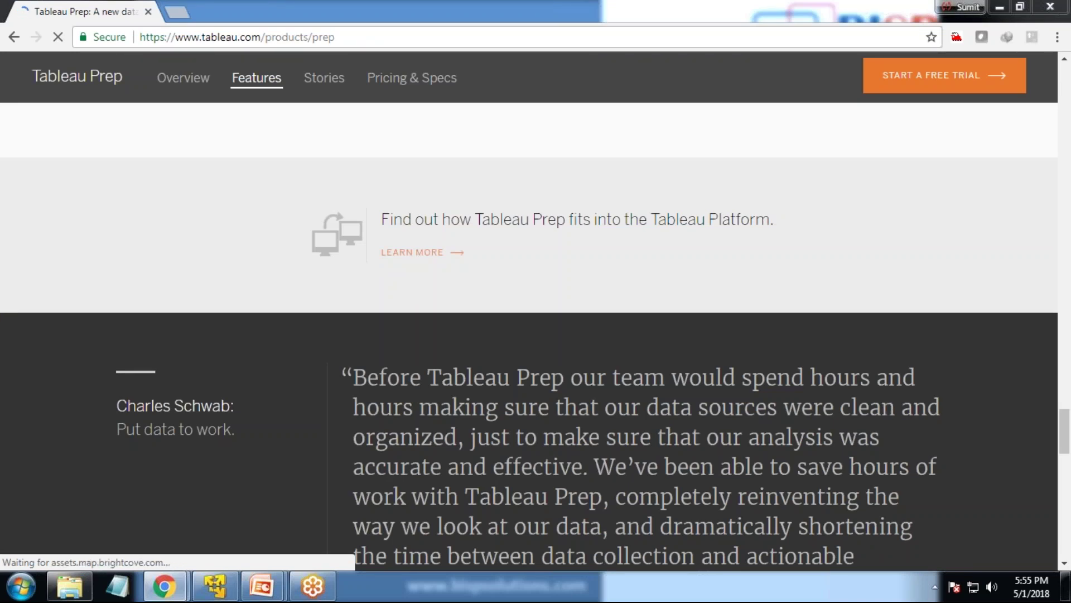
pyautogui.click(214, 577)
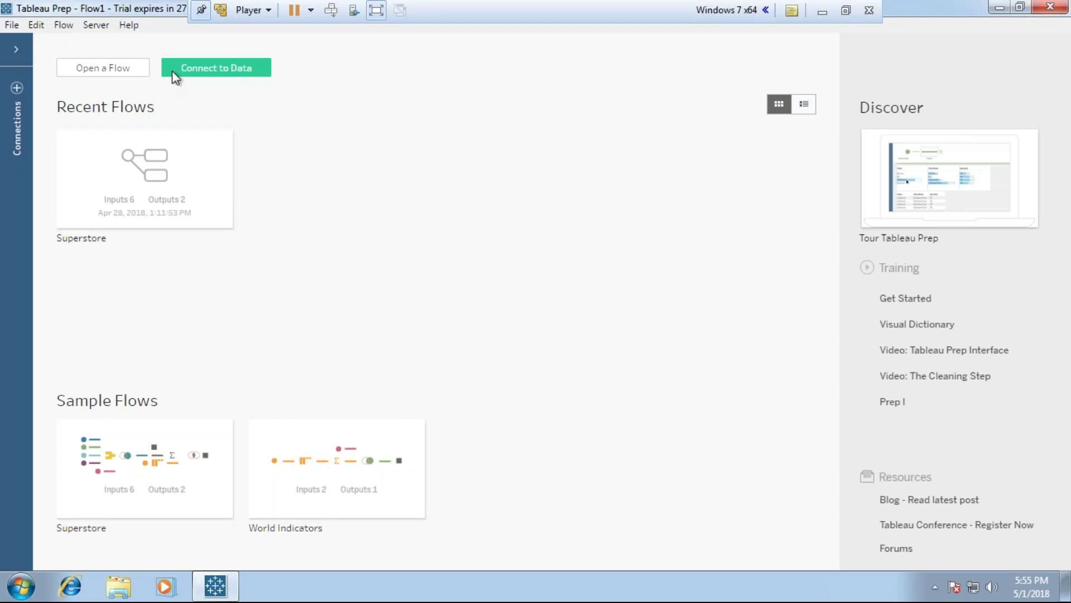
# - Reposition and re-maximize the Tableau Prep window, then expand the Connections pane
pyautogui.click(1020, 9)
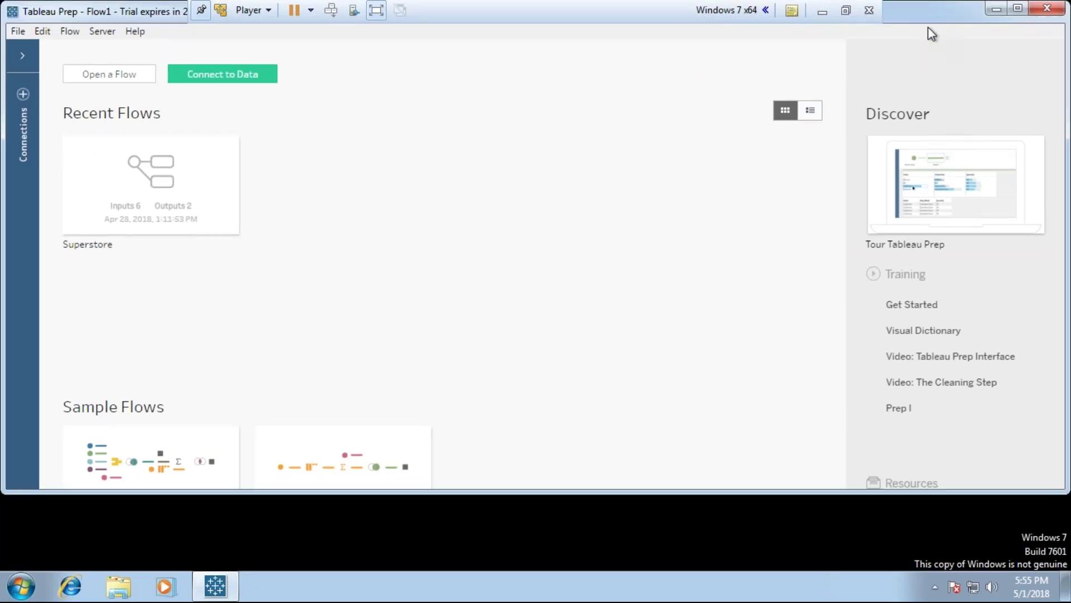
pyautogui.moveTo(928, 27); pyautogui.dragTo(935, 155)
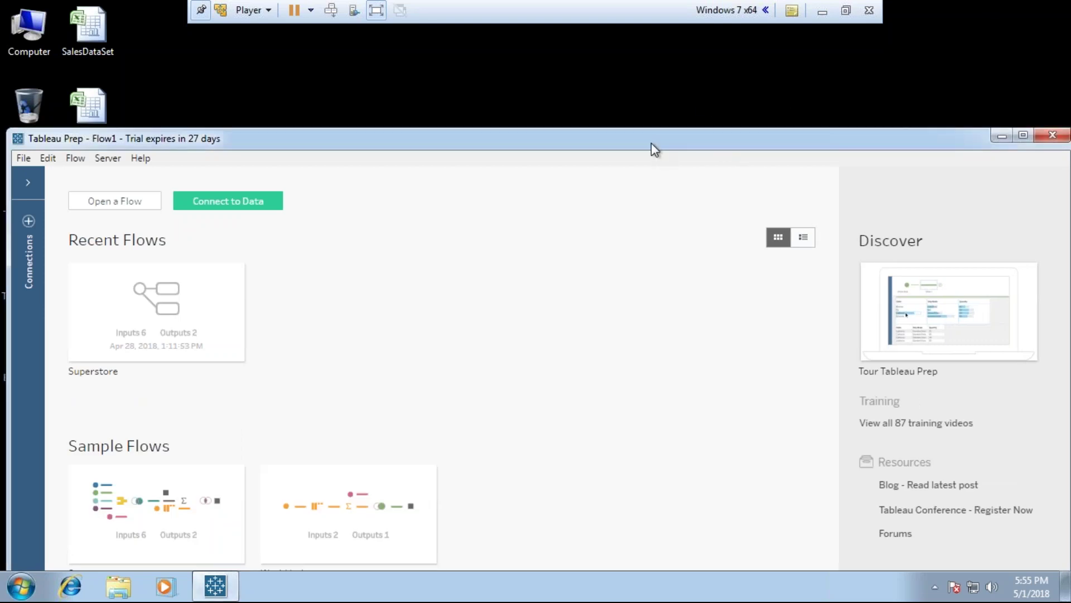
pyautogui.moveTo(654, 149); pyautogui.dragTo(777, 126)
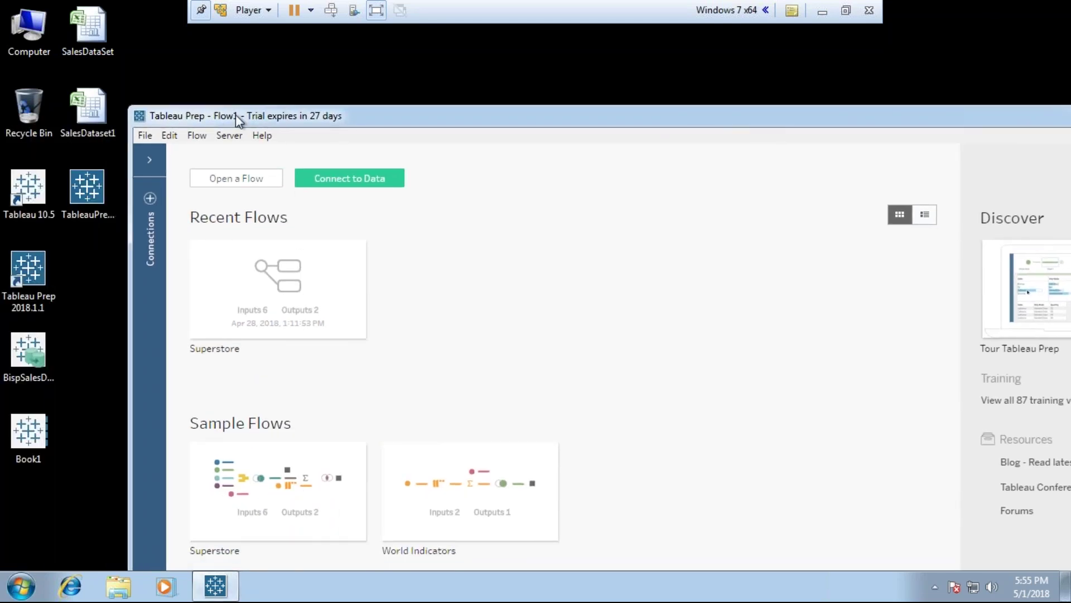
pyautogui.moveTo(236, 115)
pyautogui.mouseDown()
pyautogui.moveTo(233, 94)
pyautogui.moveTo(257, 99)
pyautogui.mouseUp()
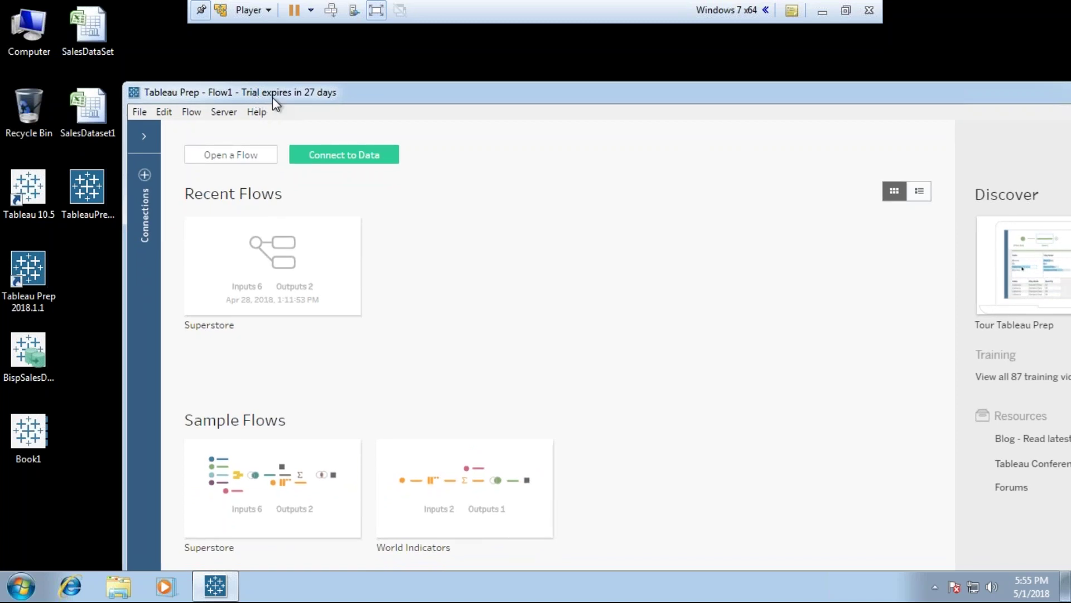
pyautogui.doubleClick(311, 94)
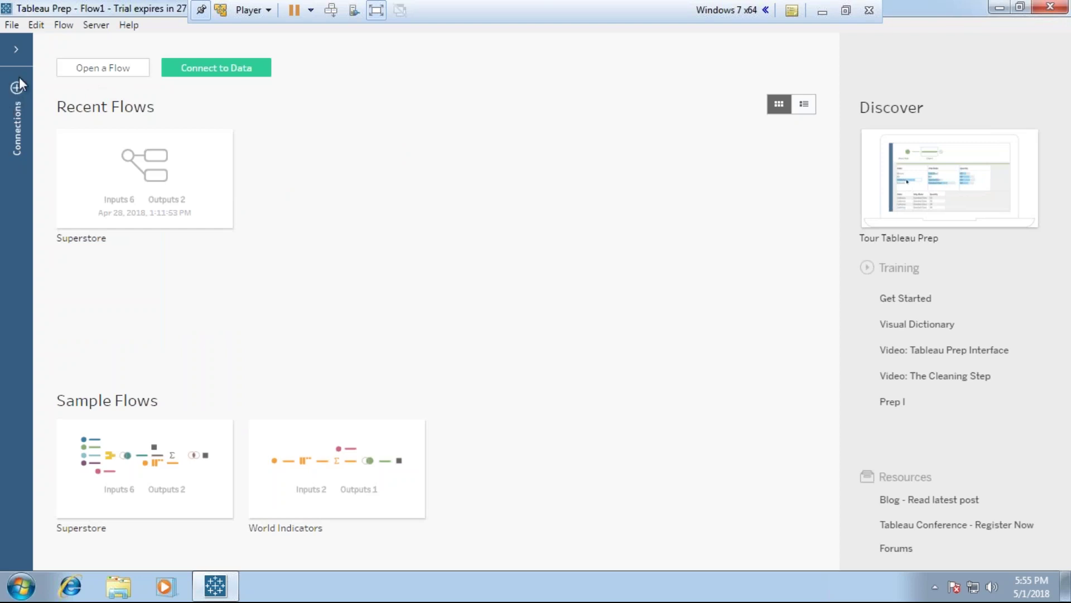
pyautogui.click(15, 48)
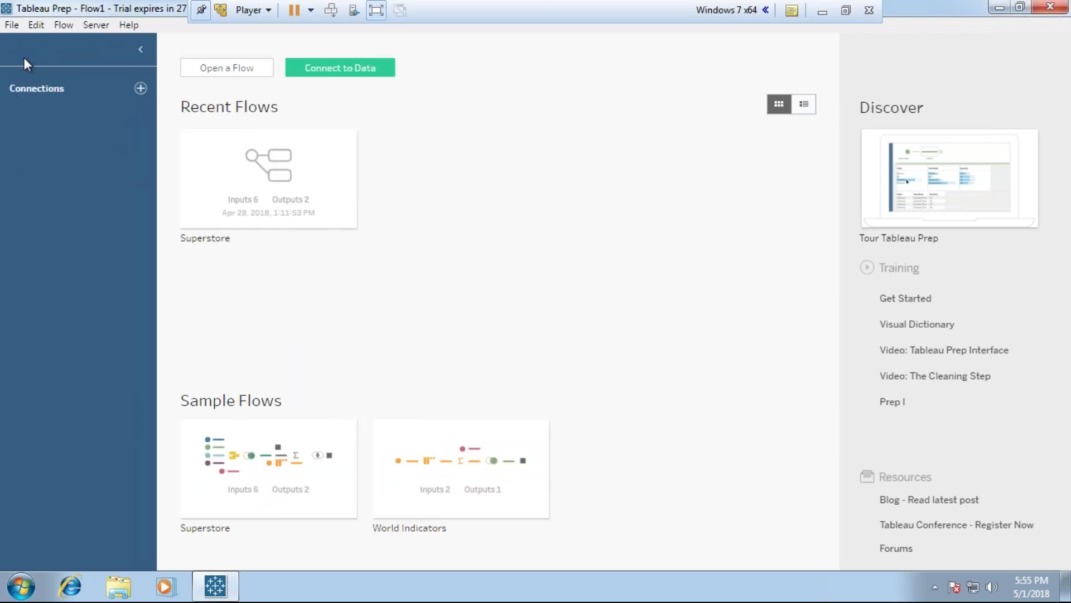
# - Choose the Microsoft Excel connector under To a File in the connections list
pyautogui.click(140, 88)
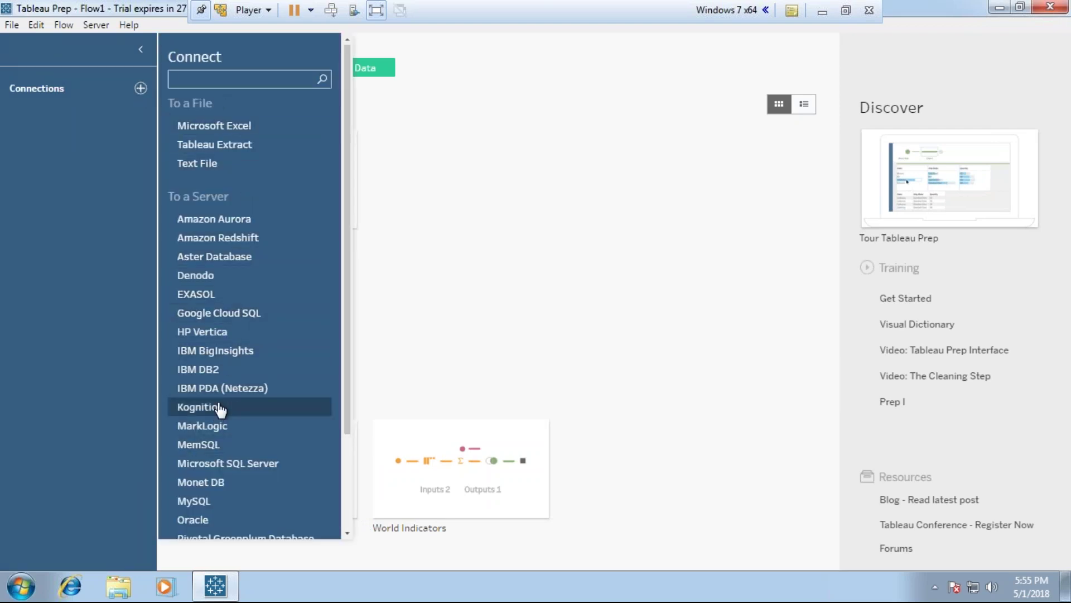
pyautogui.scroll(-3, 220, 405)
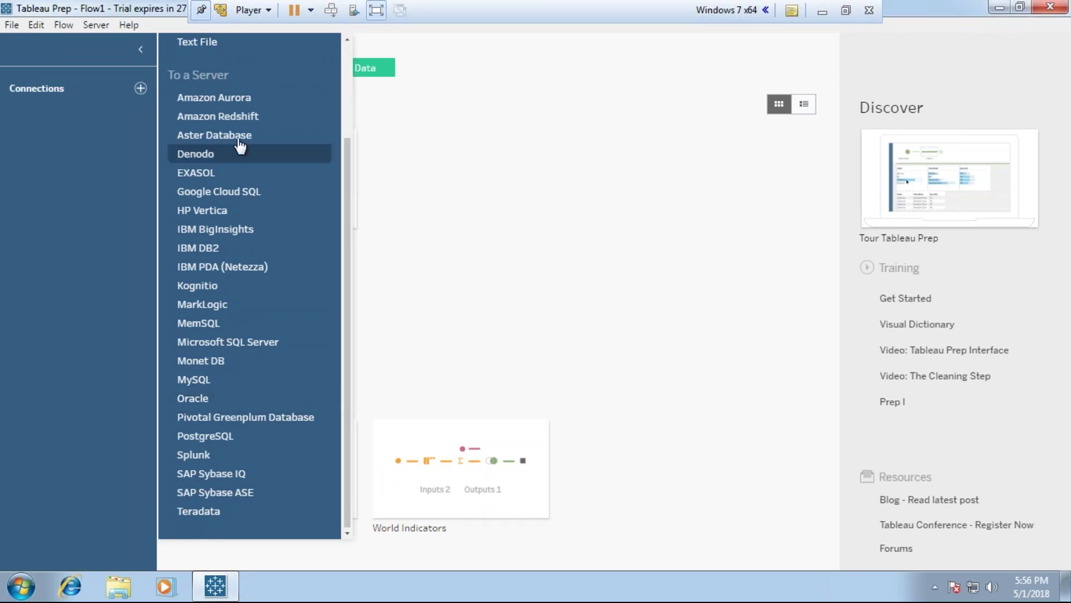
pyautogui.moveTo(349, 326); pyautogui.dragTo(334, 169)
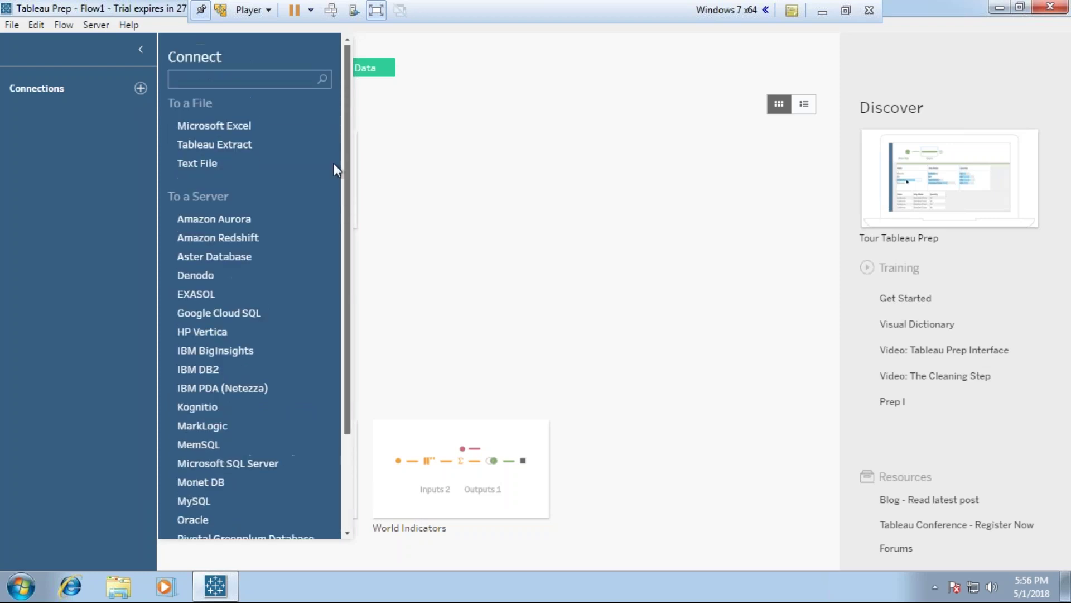
pyautogui.click(225, 131)
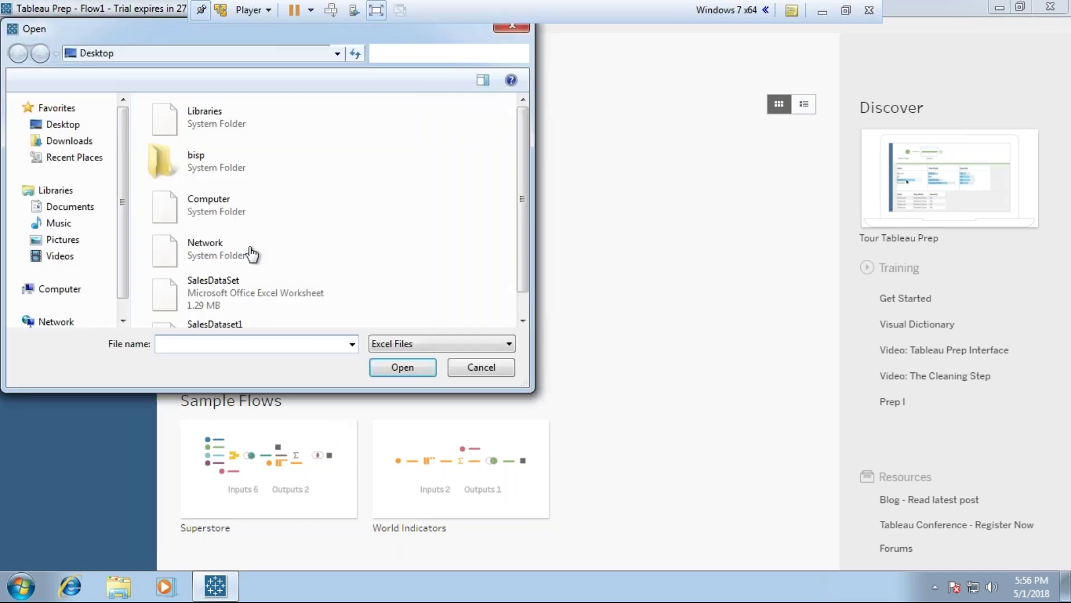
pyautogui.scroll(-1, 439, 241)
# - Open SalesDataSet.xlsx from the Desktop, getting past the Drive Not Ready error
pyautogui.click(266, 276)
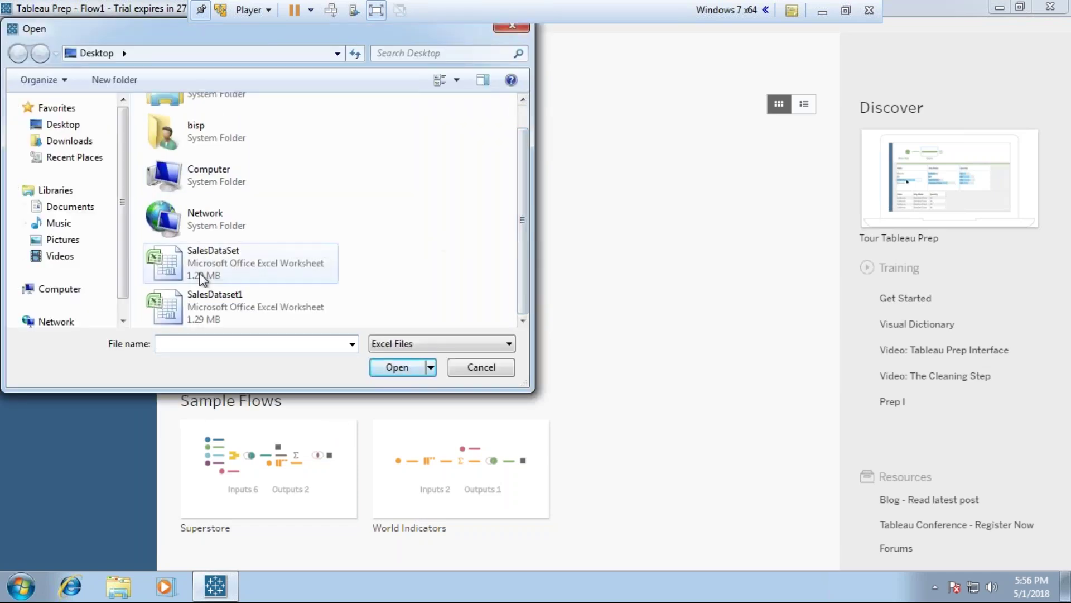
pyautogui.click(386, 367)
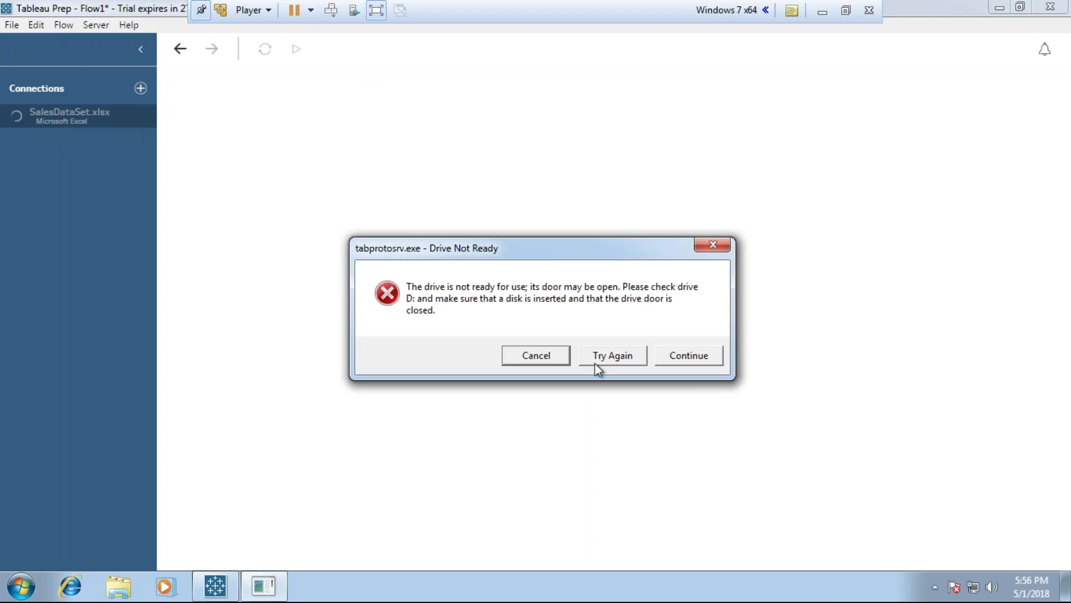
pyautogui.click(620, 357)
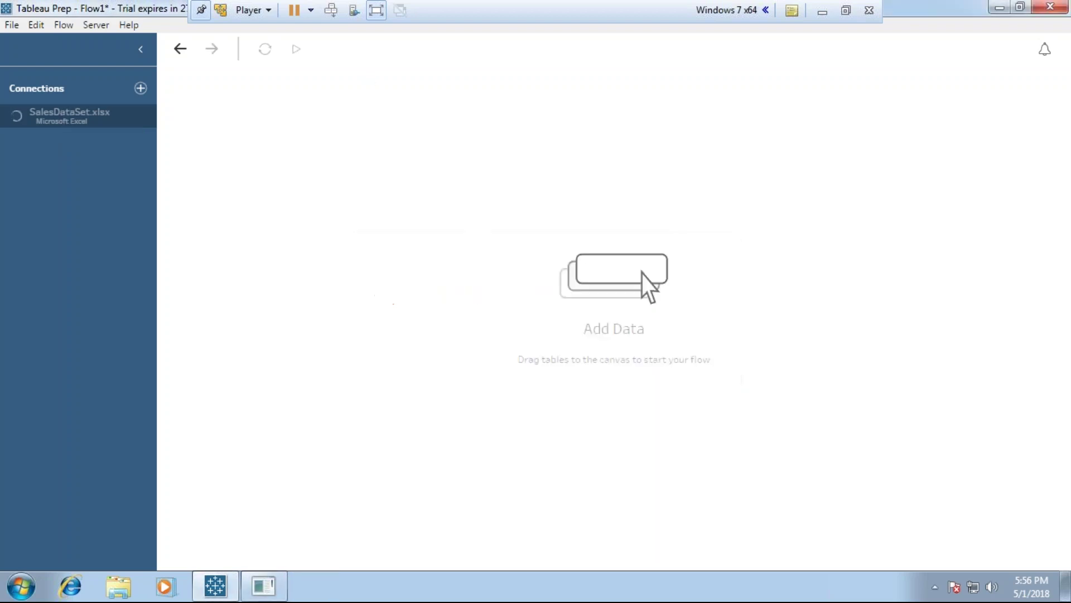
pyautogui.click(676, 357)
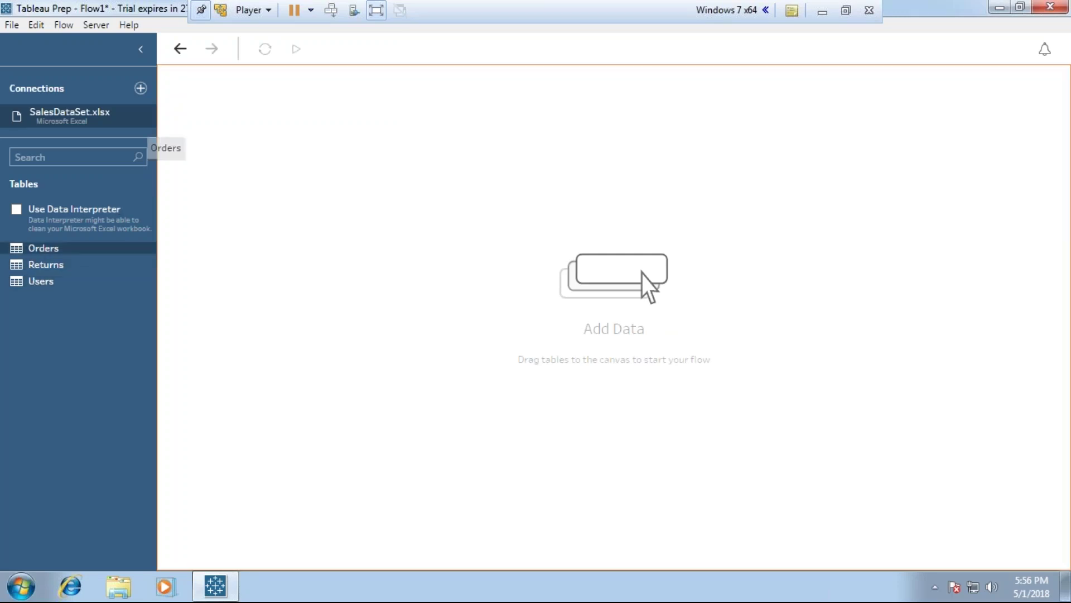
# - Place the Orders table on the canvas and exclude its Row ID and Order ID fields
pyautogui.moveTo(34, 253); pyautogui.dragTo(223, 115)
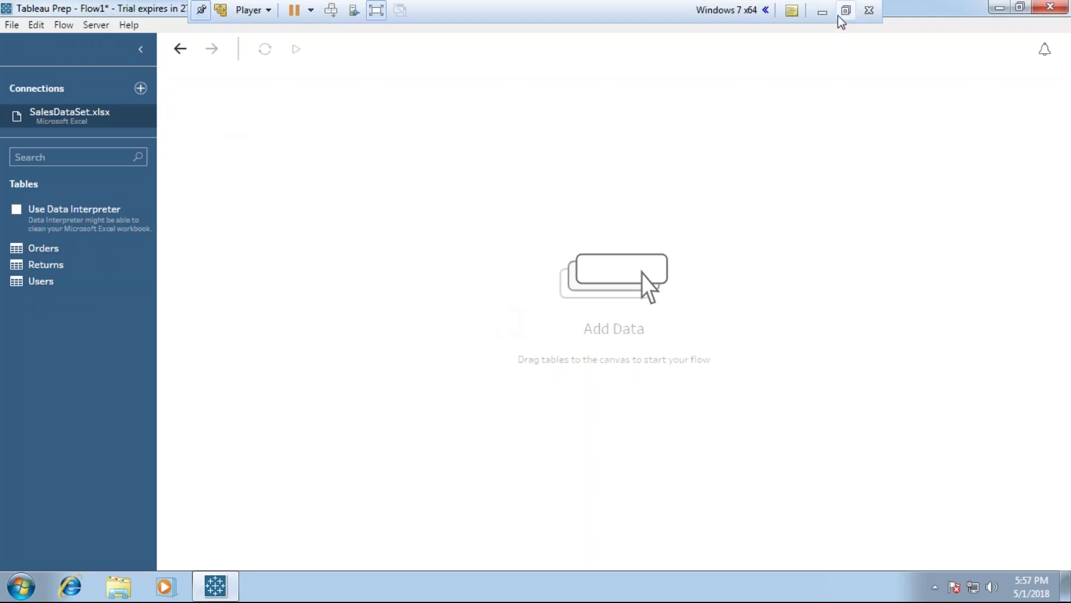
pyautogui.click(821, 10)
pyautogui.click(311, 585)
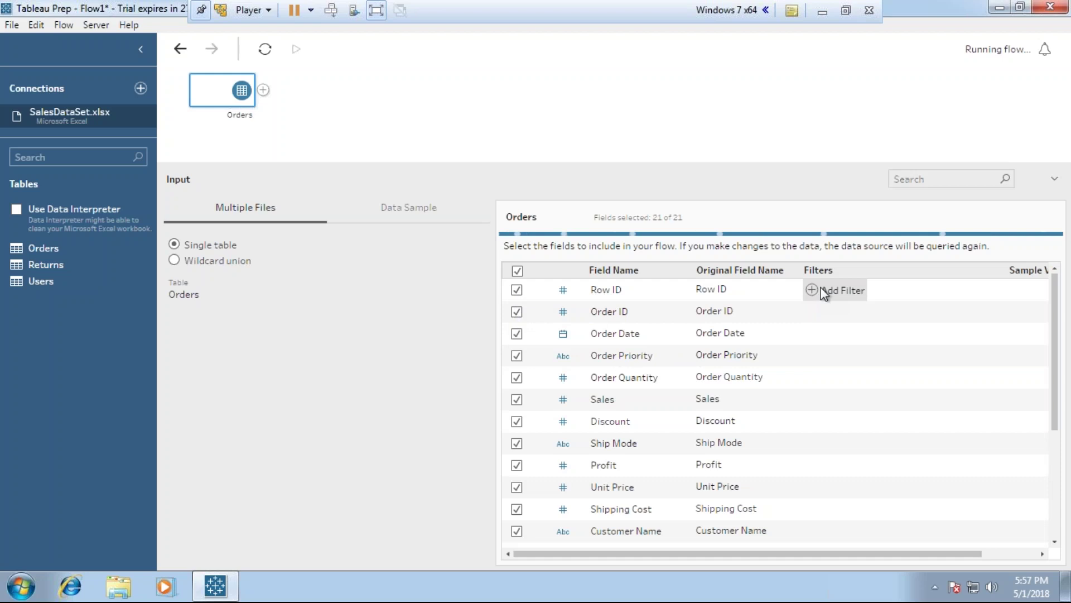
pyautogui.click(515, 290)
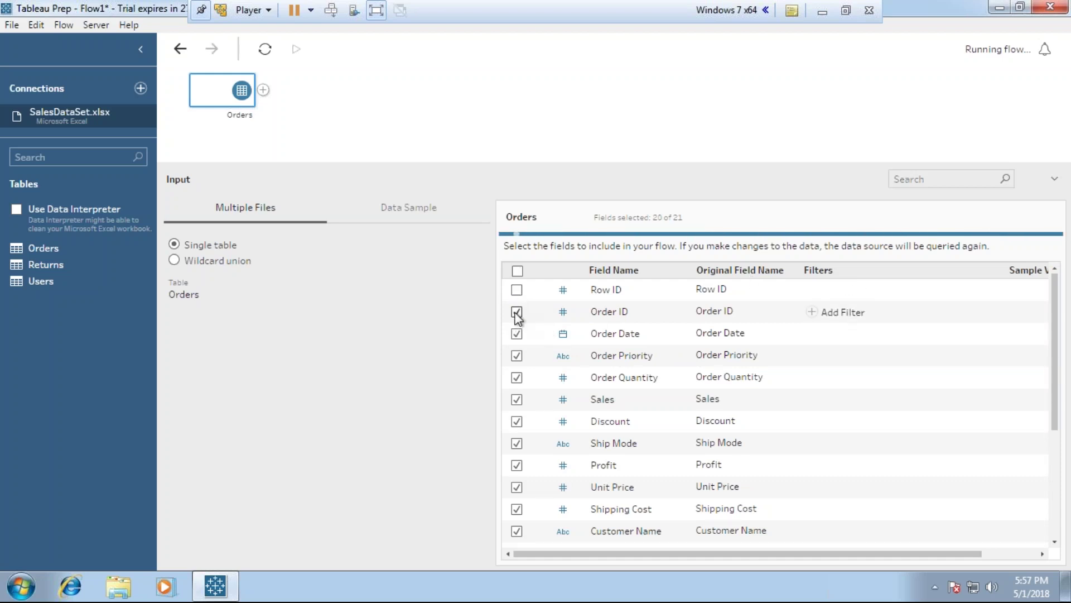
pyautogui.click(516, 313)
pyautogui.click(263, 92)
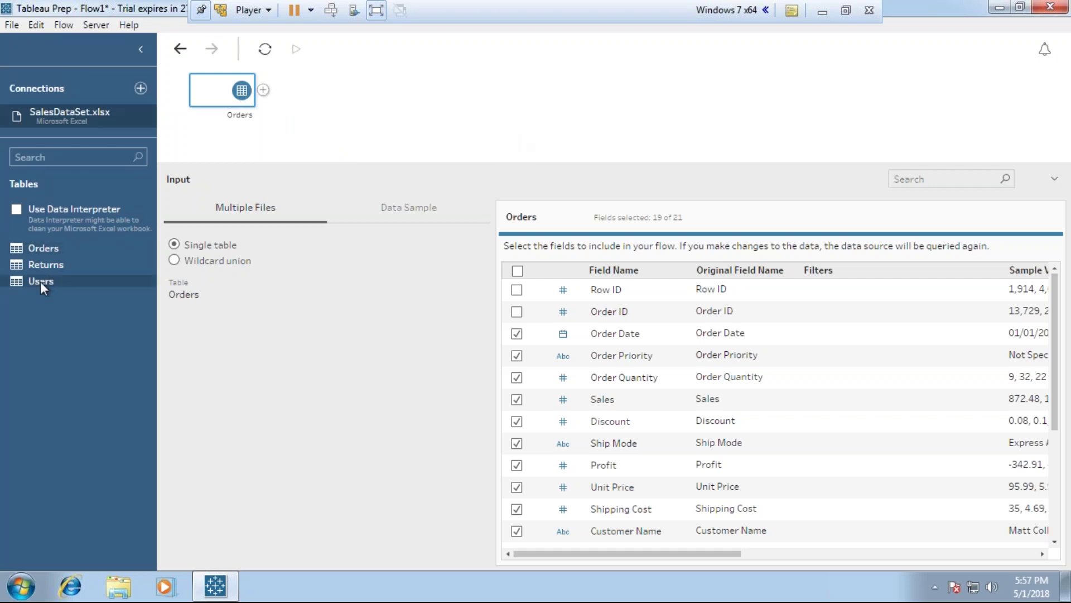
# - Drop the Users table onto the canvas below Orders and enlarge the flow area
pyautogui.moveTo(41, 281)
pyautogui.mouseDown()
pyautogui.moveTo(92, 261)
pyautogui.moveTo(211, 149)
pyautogui.mouseUp()
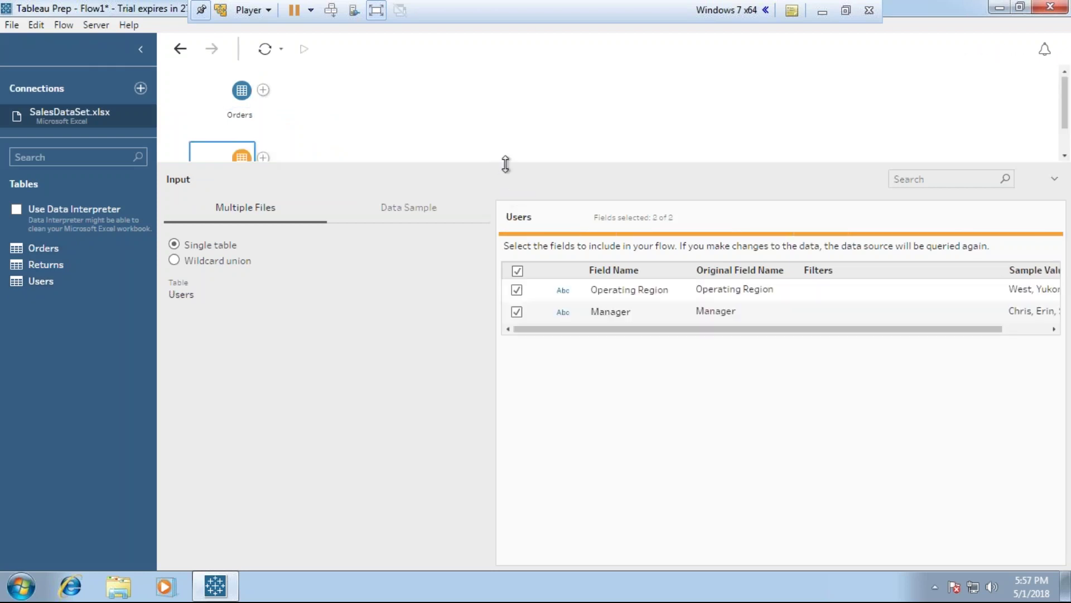
pyautogui.moveTo(505, 164); pyautogui.dragTo(504, 245)
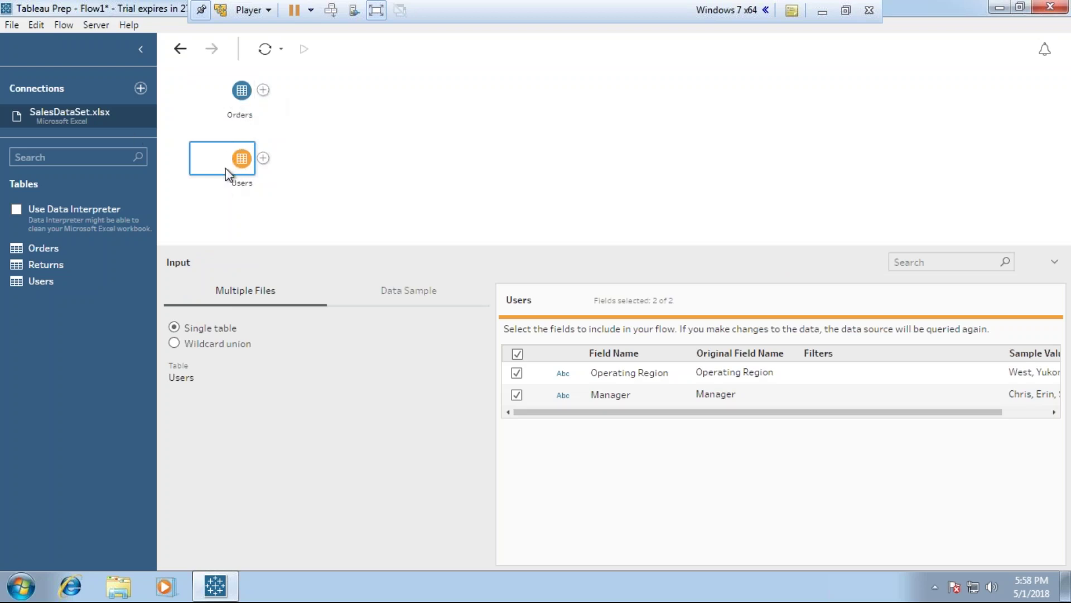
pyautogui.click(263, 90)
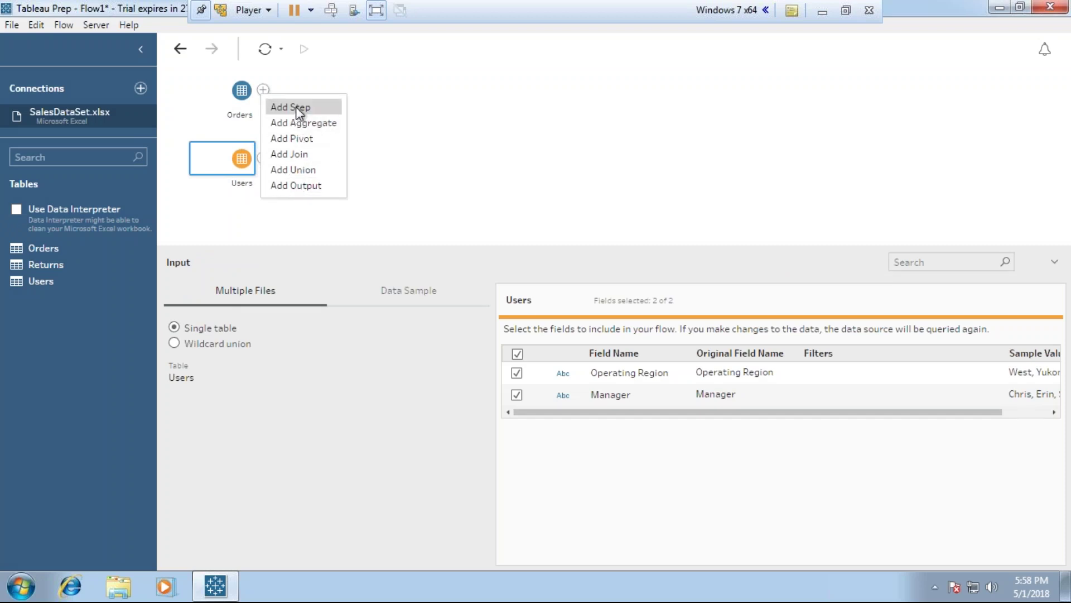
# - Choose Add Step after Orders to create the Clean 1 step
pyautogui.click(289, 107)
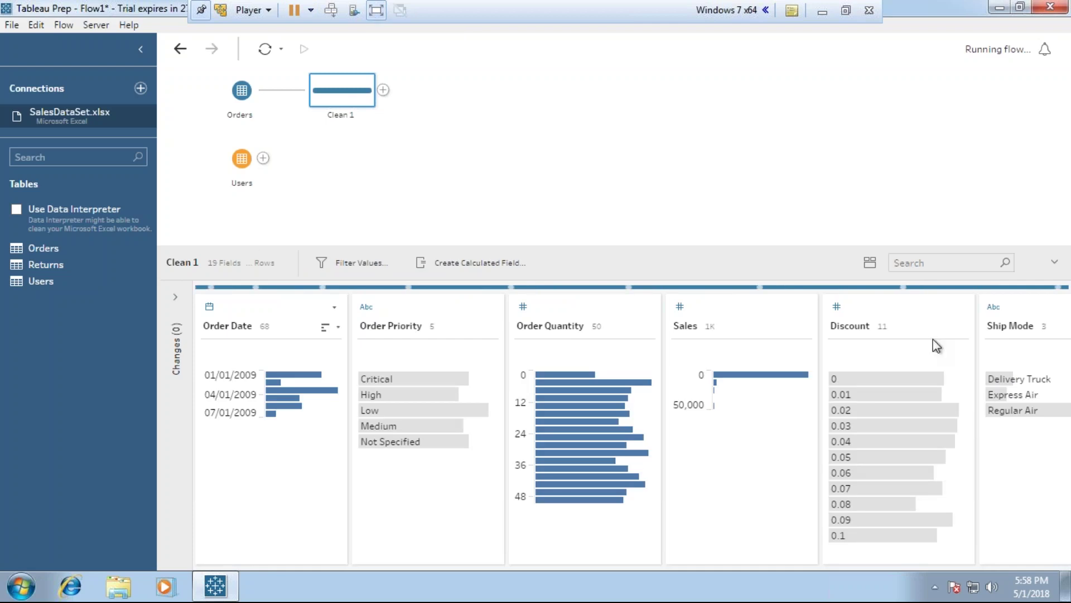
# - Exclude the Delivery Truck value from Ship Mode and show the Changes pane
pyautogui.click(1007, 378)
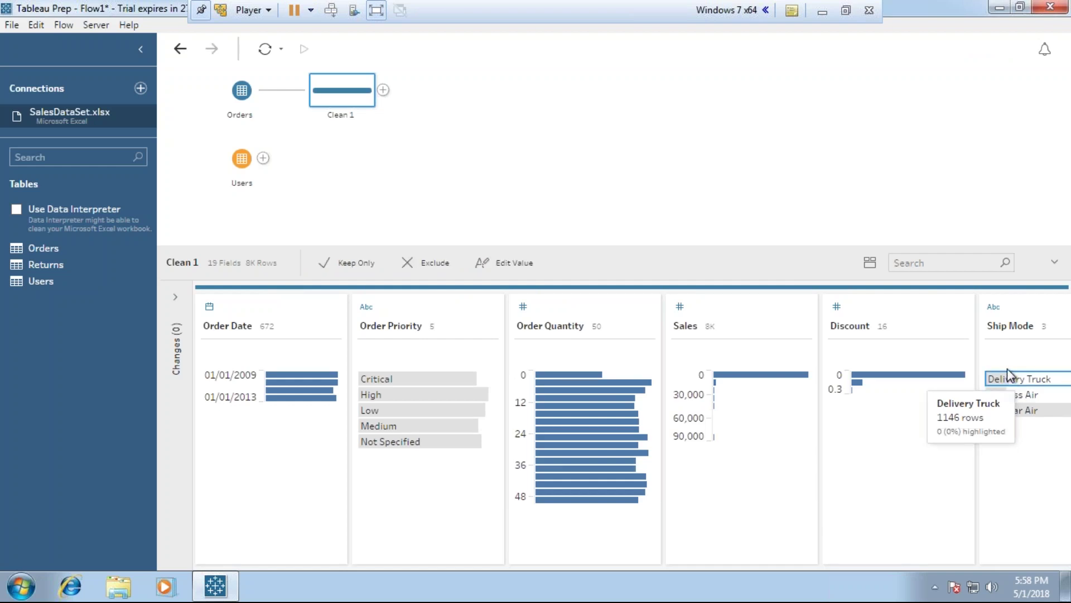
pyautogui.rightClick(1017, 386)
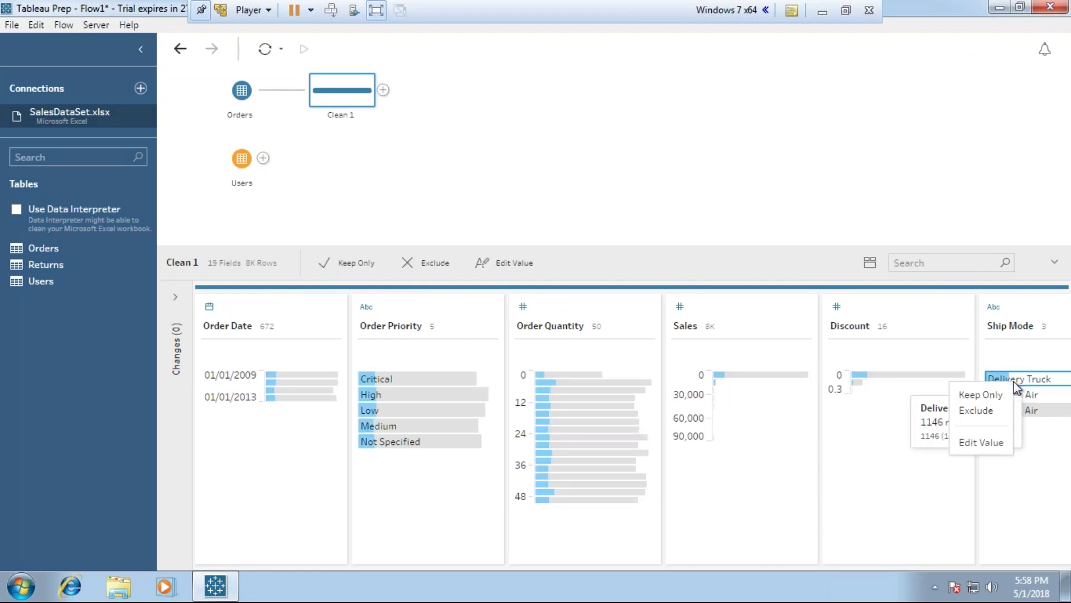
pyautogui.click(984, 412)
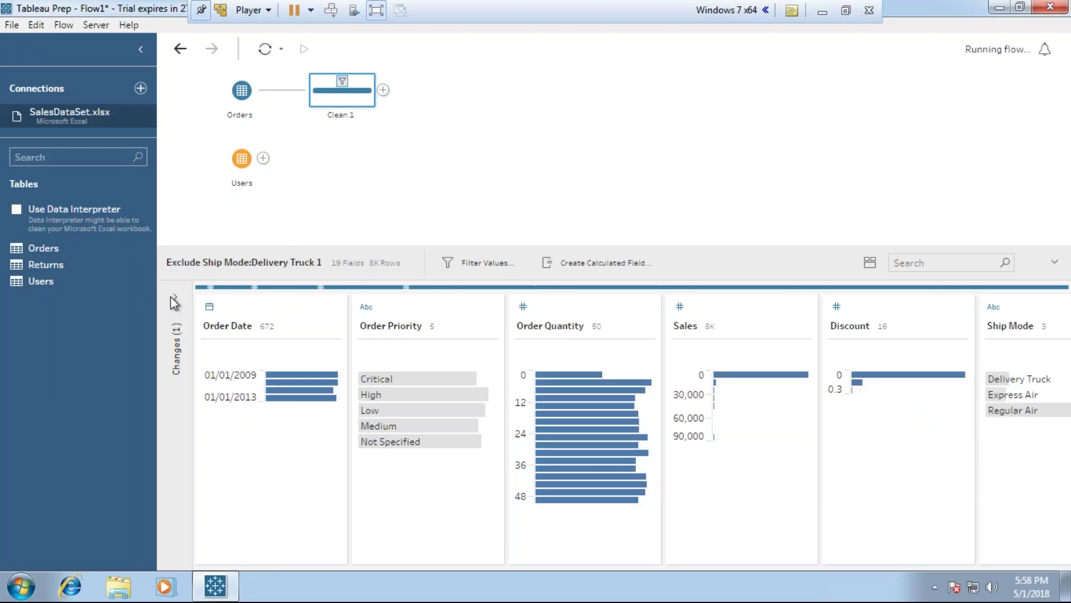
pyautogui.click(184, 331)
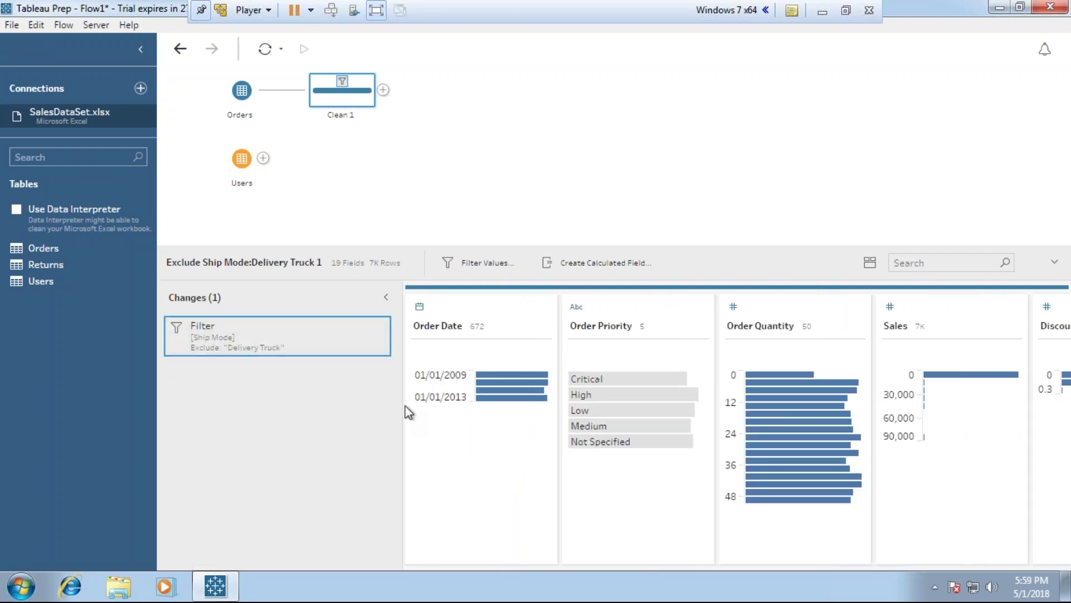
pyautogui.moveTo(636, 369)
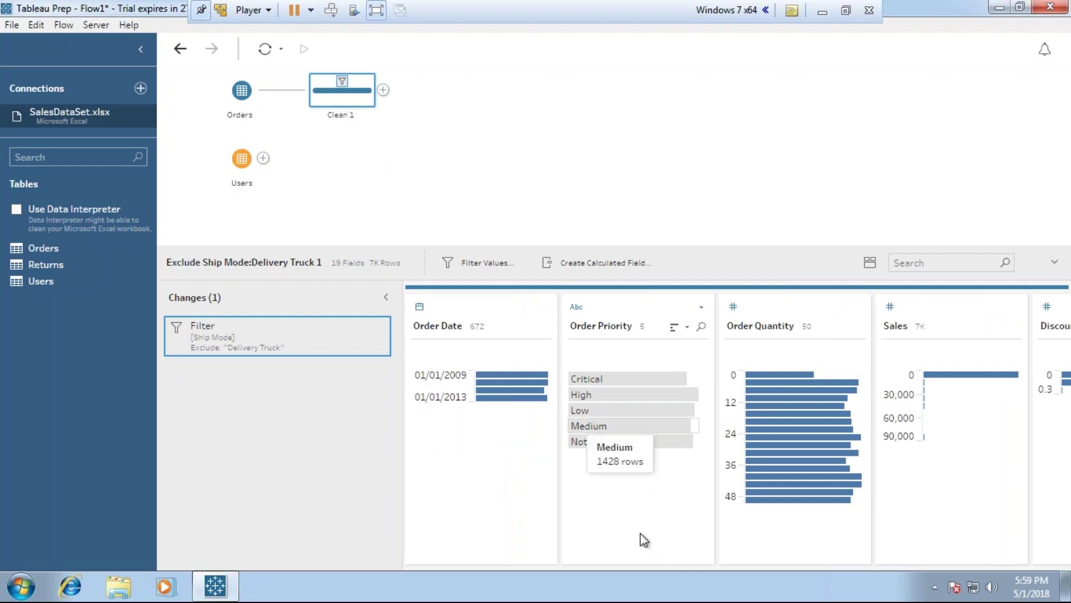
# - Create the calculated field 'Tax Applicable' with formula [Sales]*18/100
pyautogui.click(582, 263)
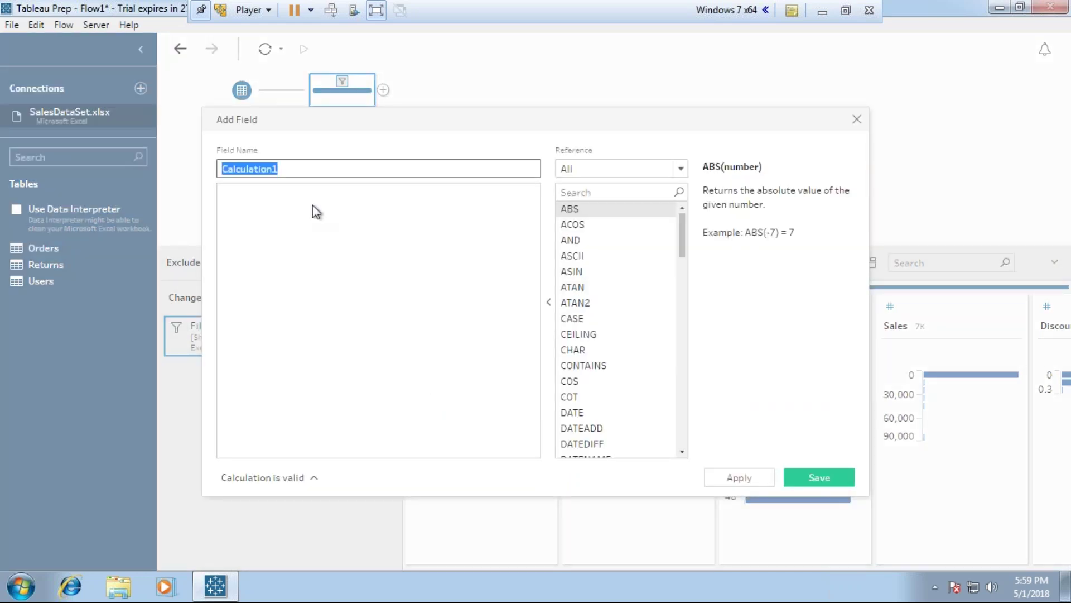
pyautogui.write('Tax ')
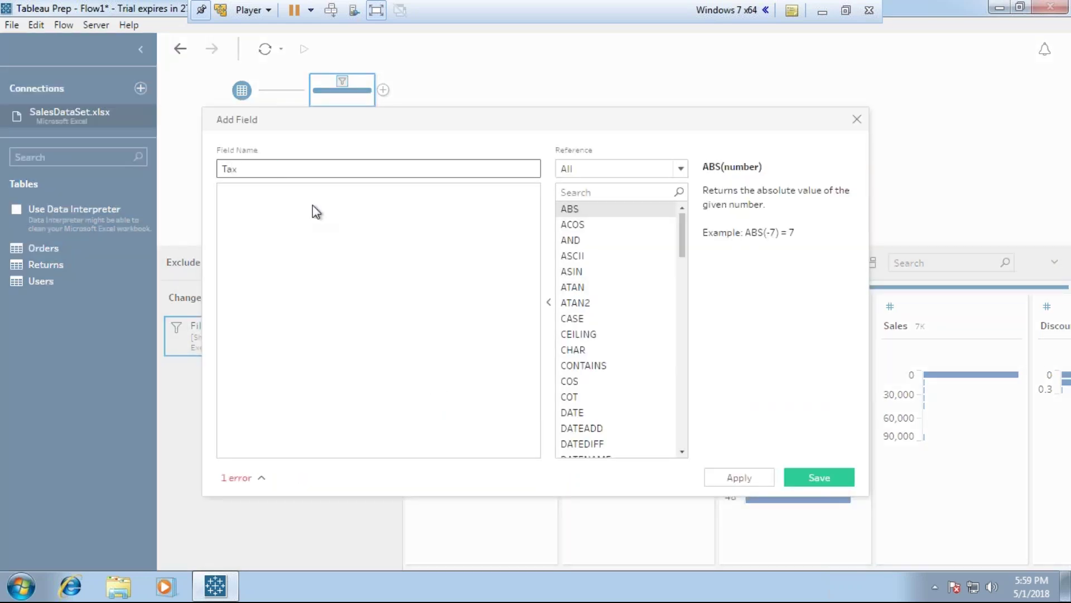
pyautogui.write('C')
pyautogui.write('alc')
pyautogui.press('BackSpace')
pyautogui.write('Applicabl')
pyautogui.write('e')
pyautogui.click(364, 226)
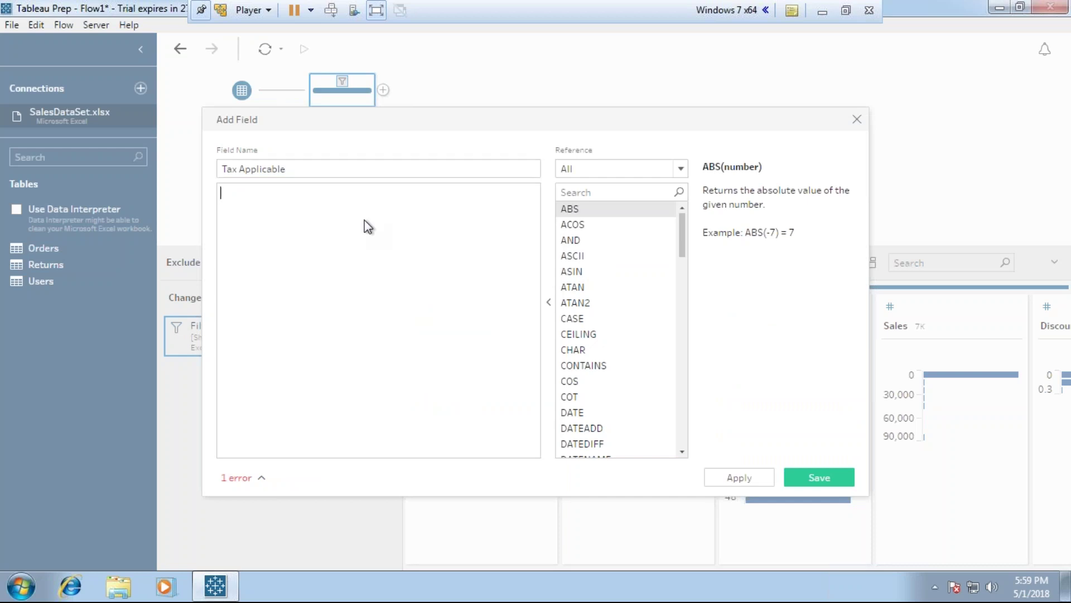
pyautogui.write('[Sales]*18/100')
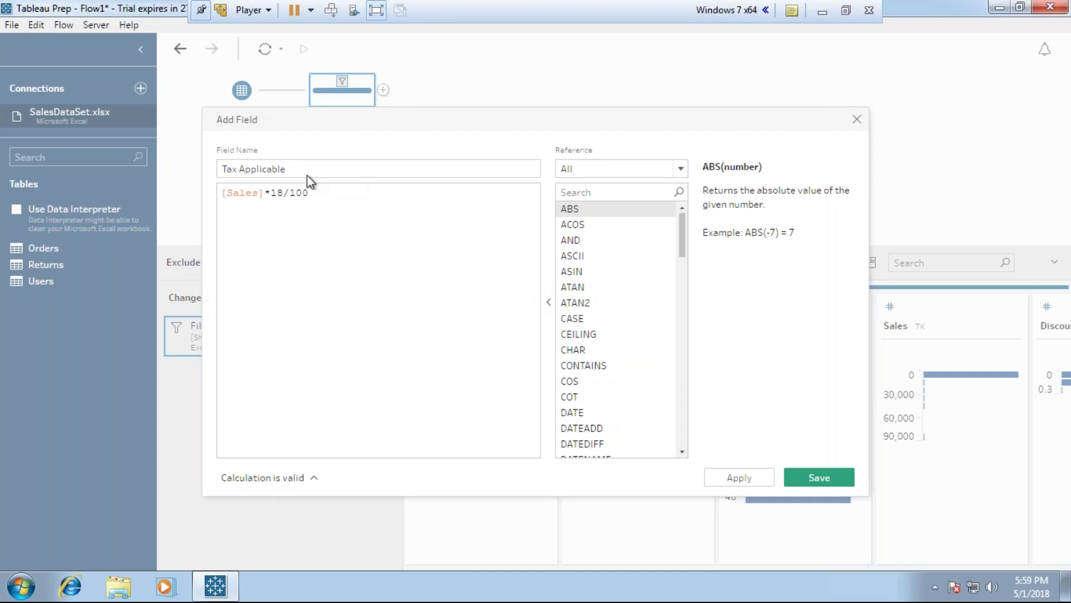
pyautogui.press('Return')
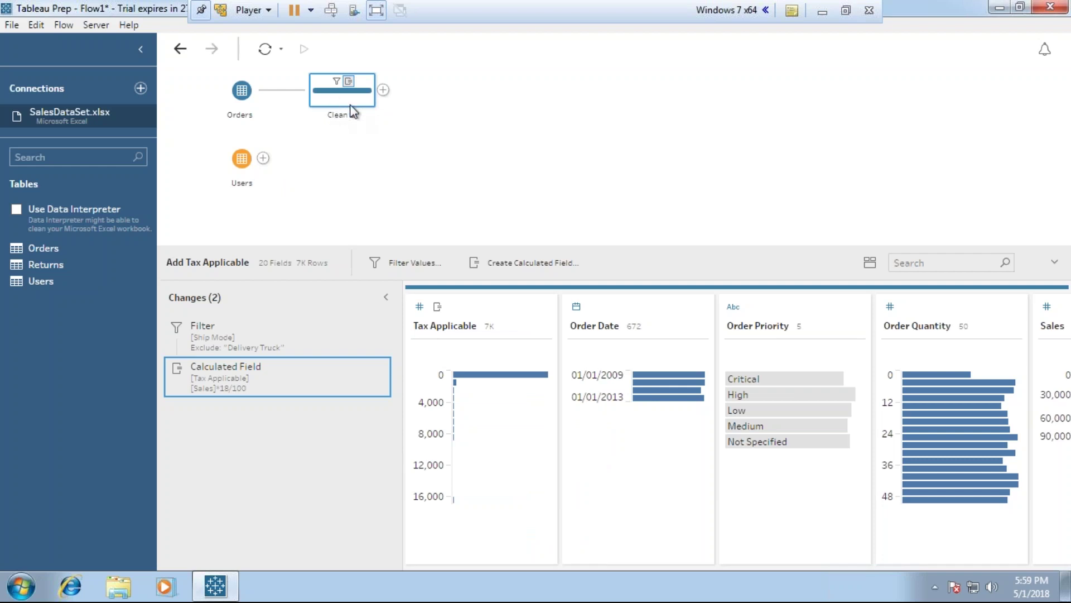
pyautogui.click(263, 159)
# - Add Join 1 after Clean 1 and drag the Users input into it
pyautogui.click(254, 173)
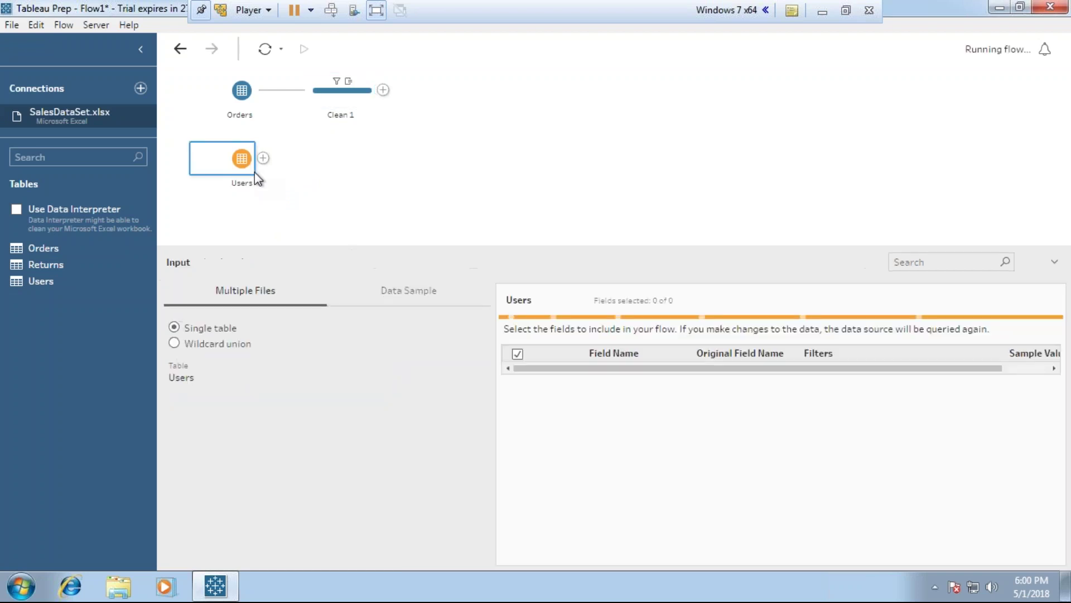
pyautogui.click(384, 94)
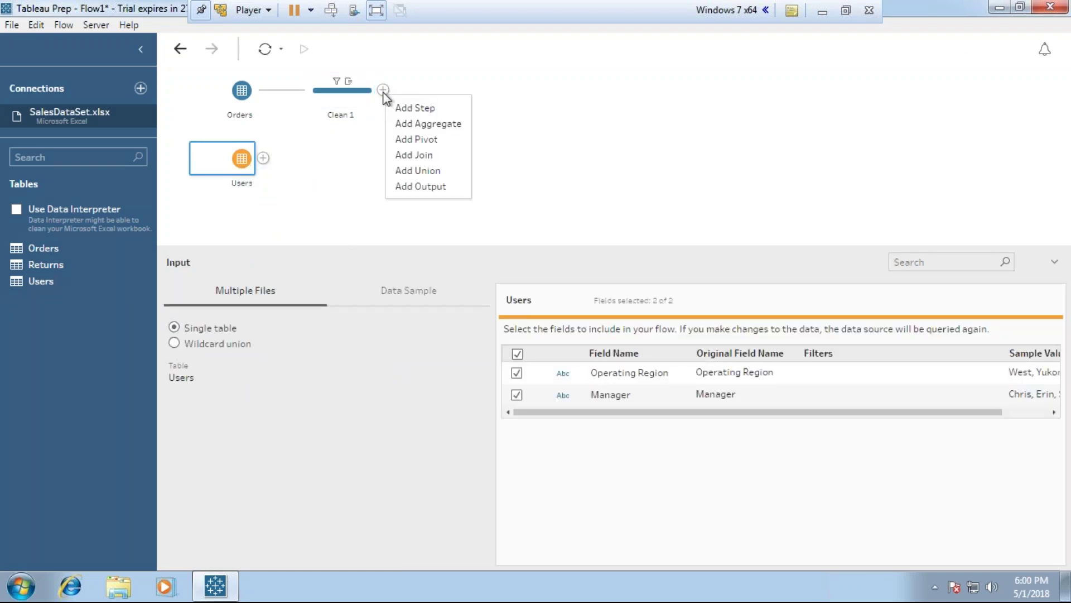
pyautogui.click(412, 155)
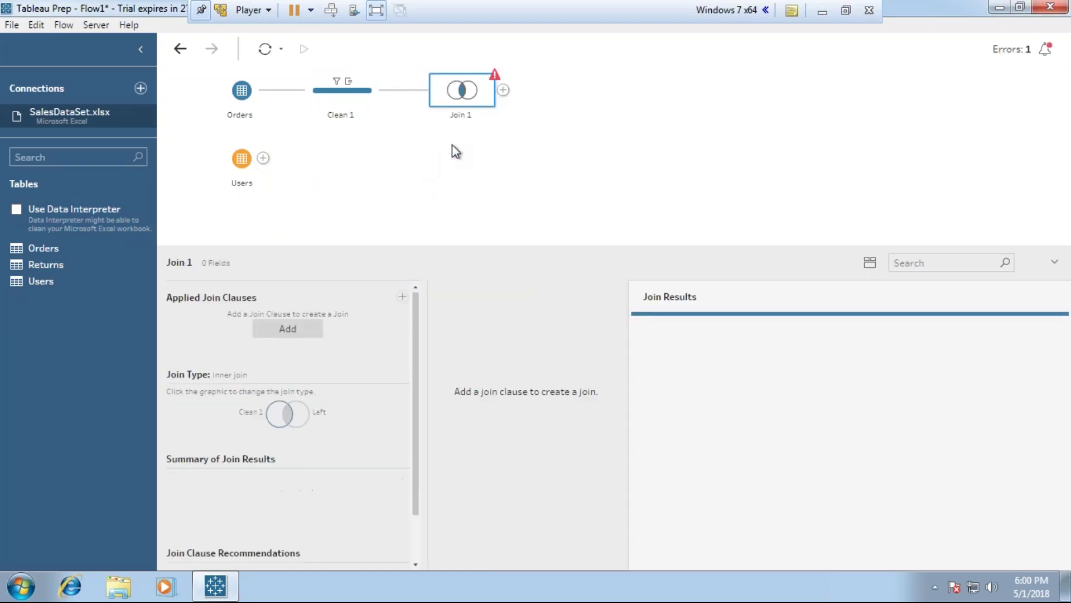
pyautogui.moveTo(241, 160)
pyautogui.mouseDown()
pyautogui.moveTo(300, 159)
pyautogui.moveTo(467, 98)
pyautogui.moveTo(413, 91)
pyautogui.moveTo(438, 83)
pyautogui.mouseUp()
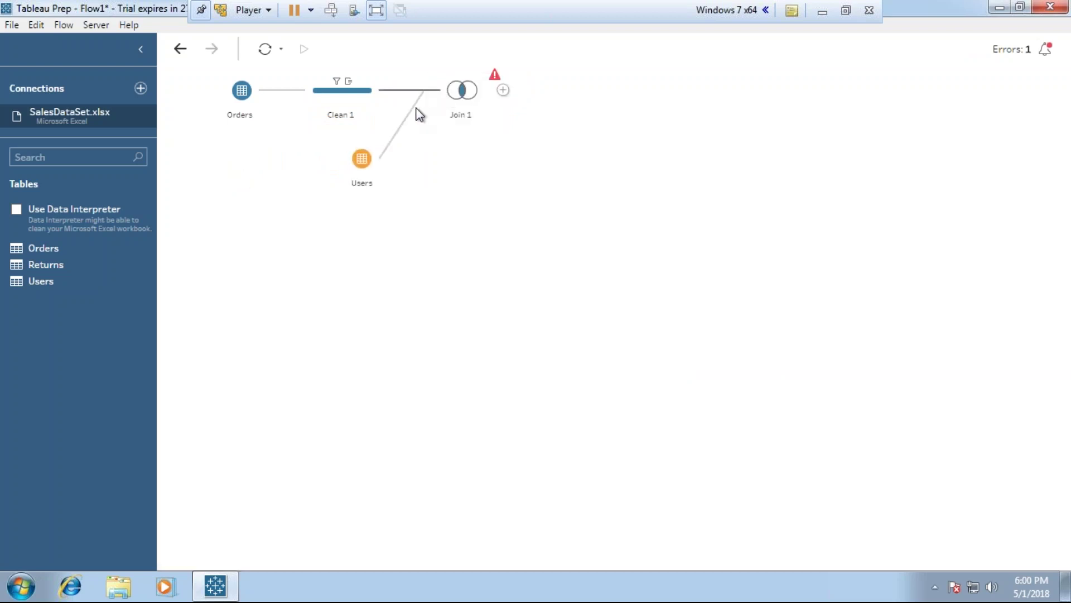
pyautogui.click(1021, 9)
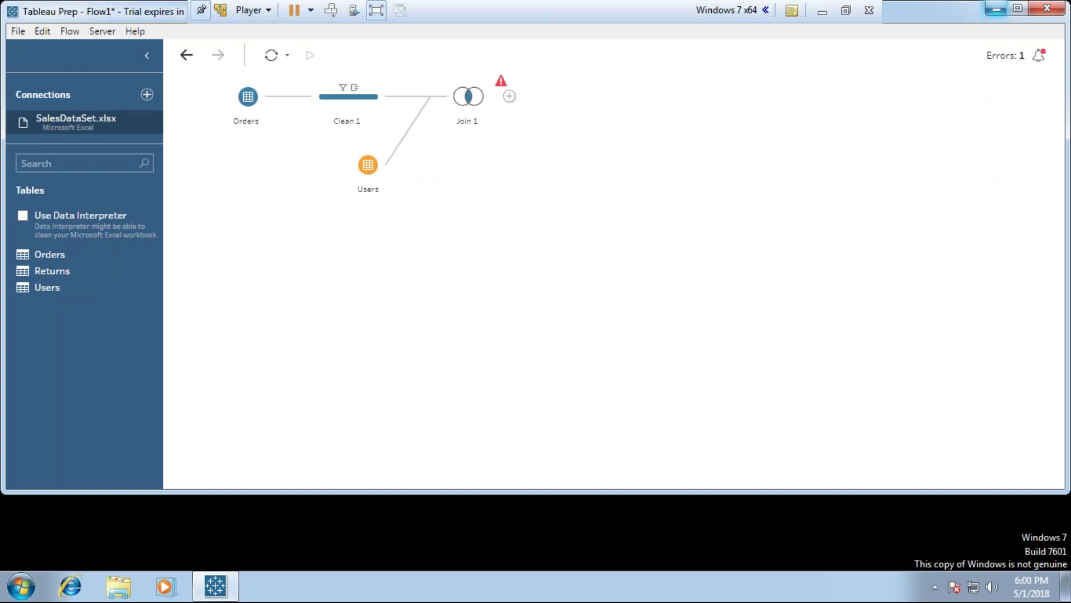
pyautogui.click(823, 11)
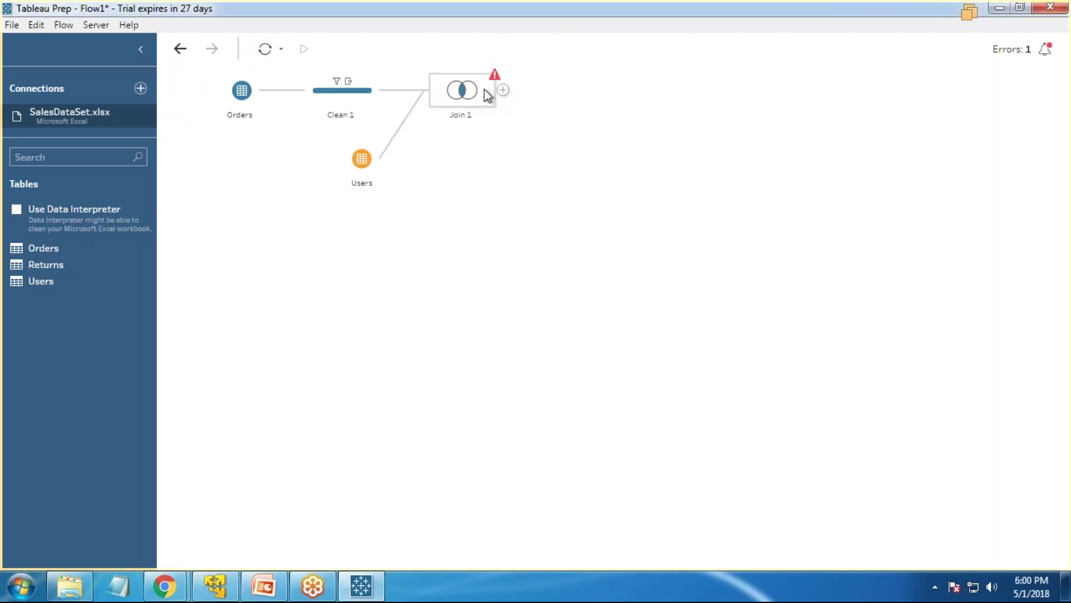
# - Add a Join 1 clause matching Clean 1's Region to Users' Operating Region
pyautogui.click(485, 90)
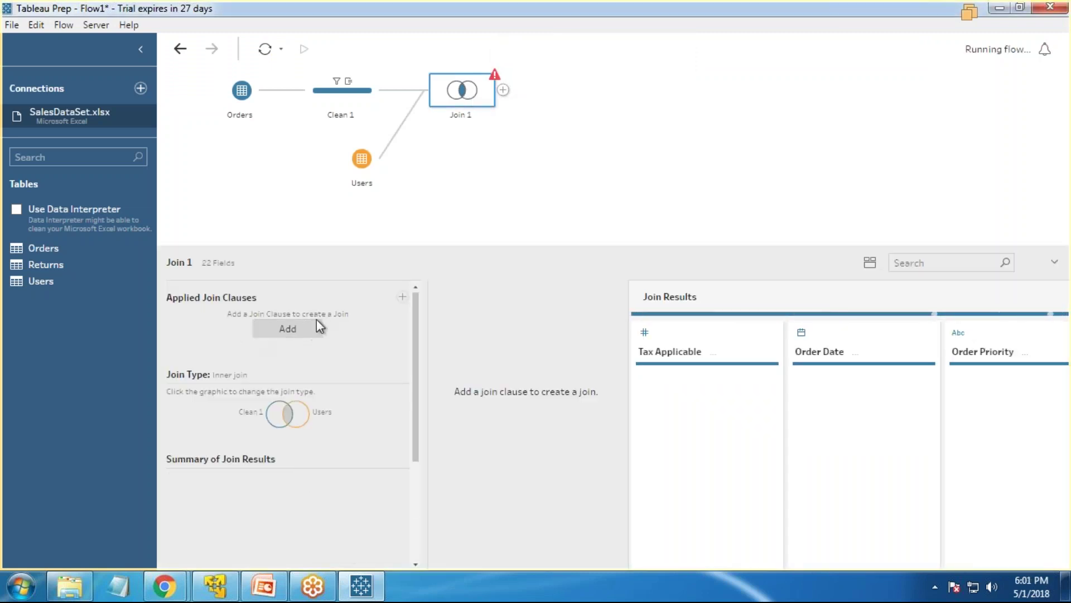
pyautogui.click(292, 330)
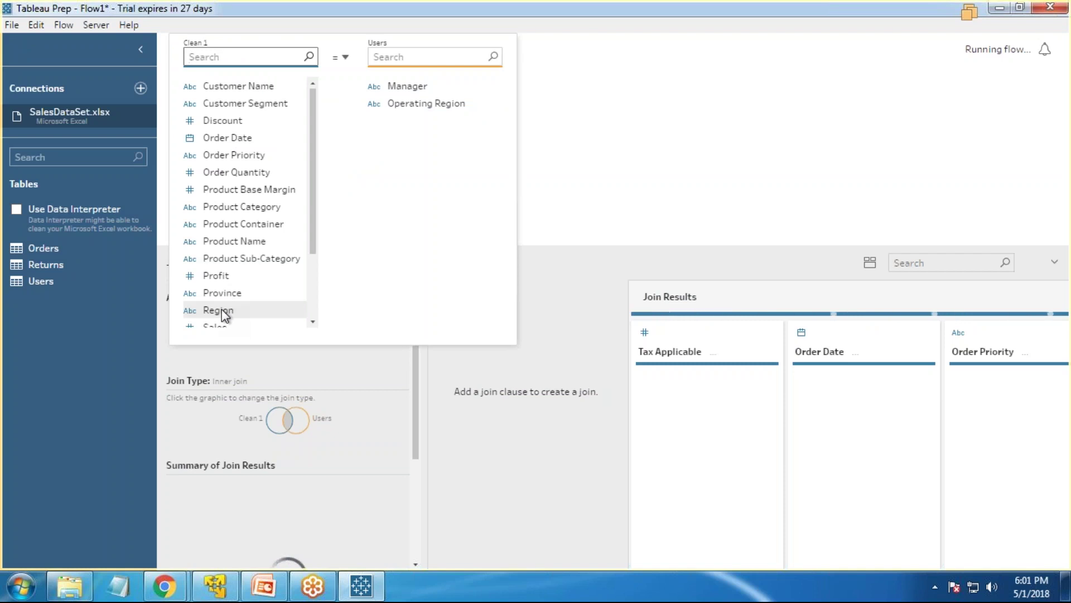
pyautogui.write('Re')
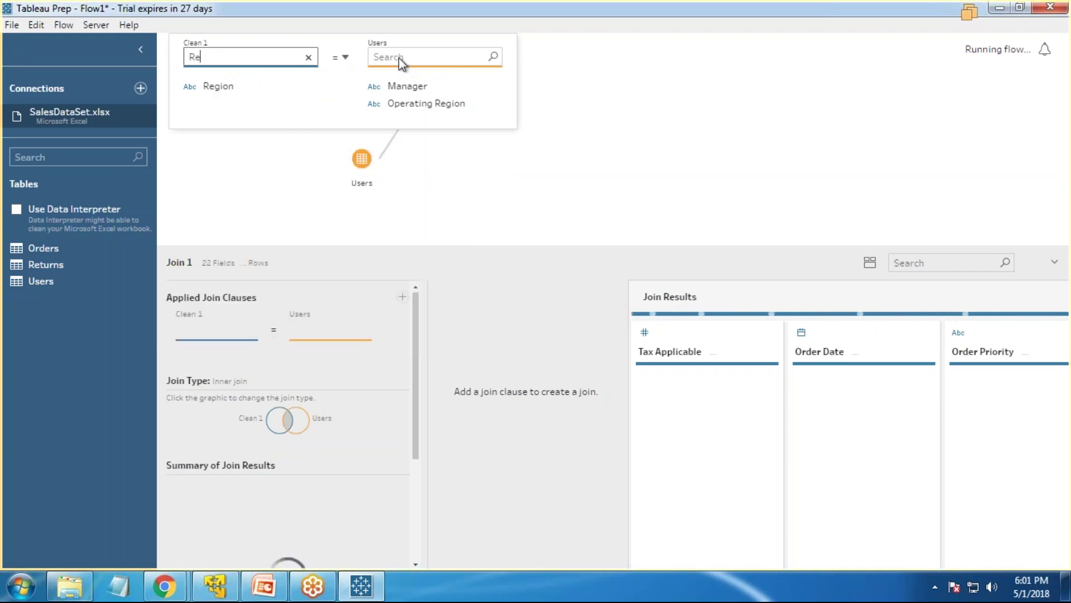
pyautogui.press('Escape')
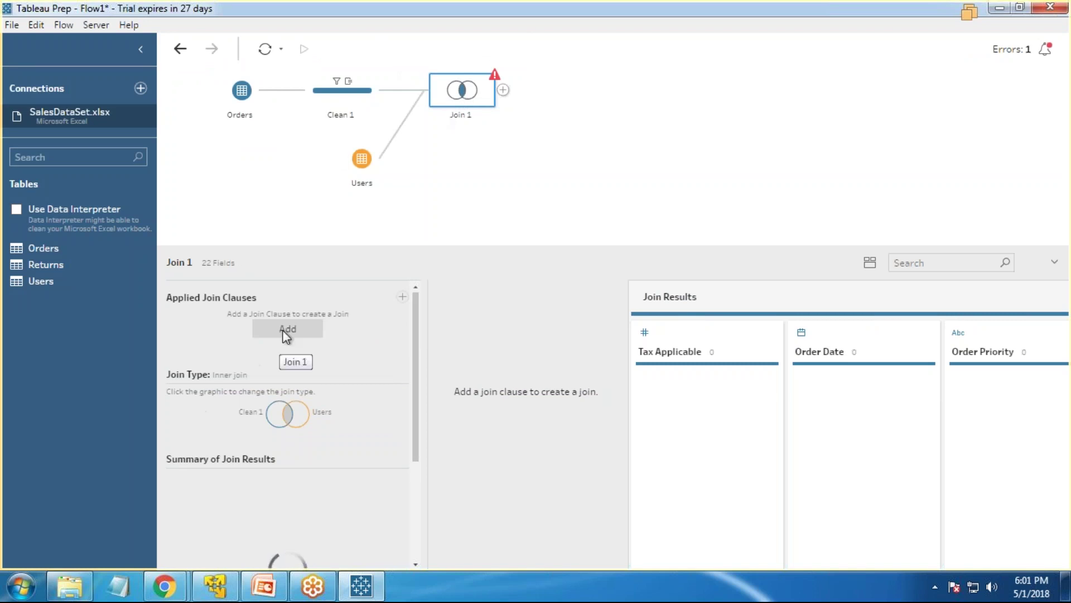
pyautogui.click(286, 334)
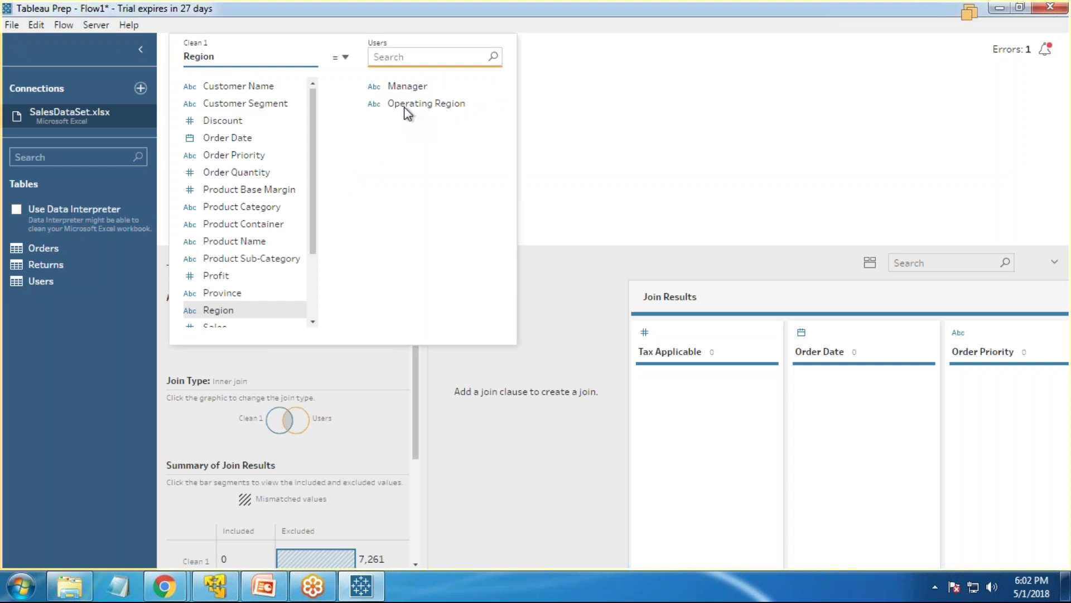
pyautogui.click(412, 103)
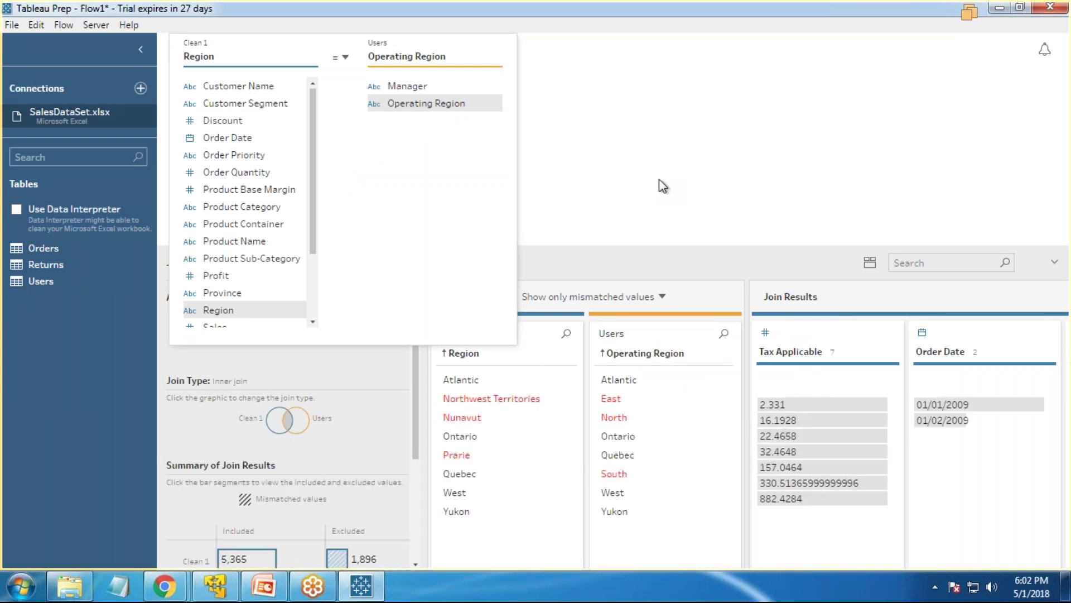
pyautogui.click(612, 168)
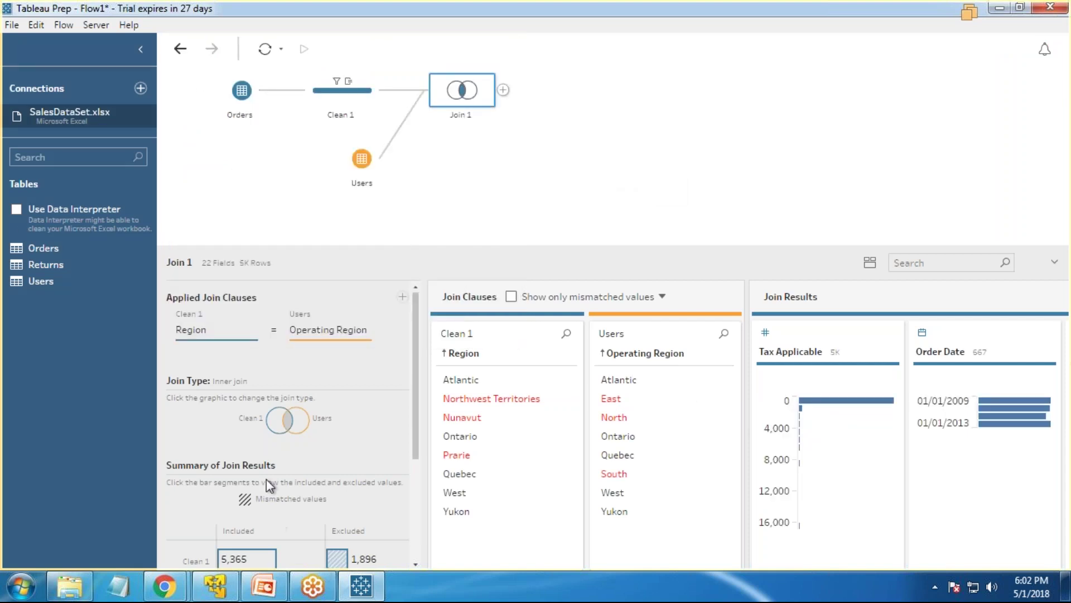
pyautogui.scroll(-1, 406, 436)
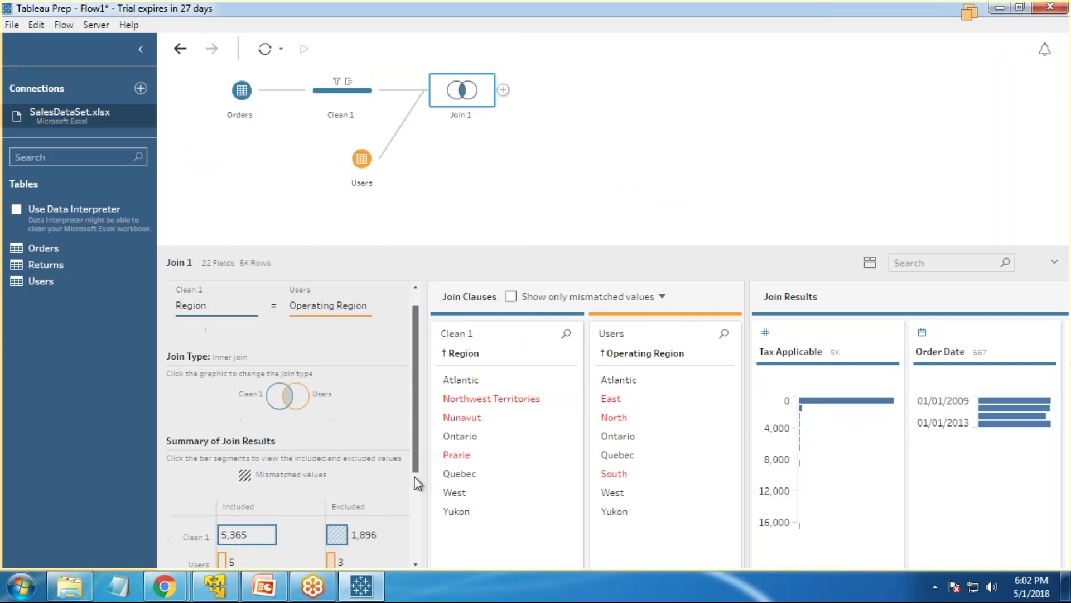
pyautogui.scroll(-2, 398, 432)
pyautogui.scroll(2, 415, 419)
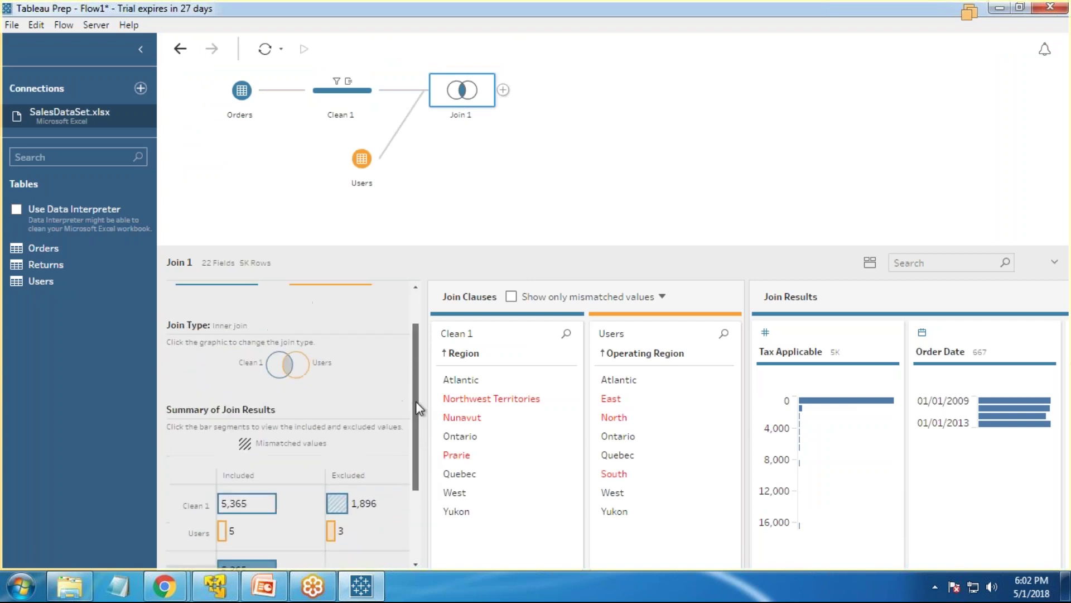
pyautogui.click(294, 408)
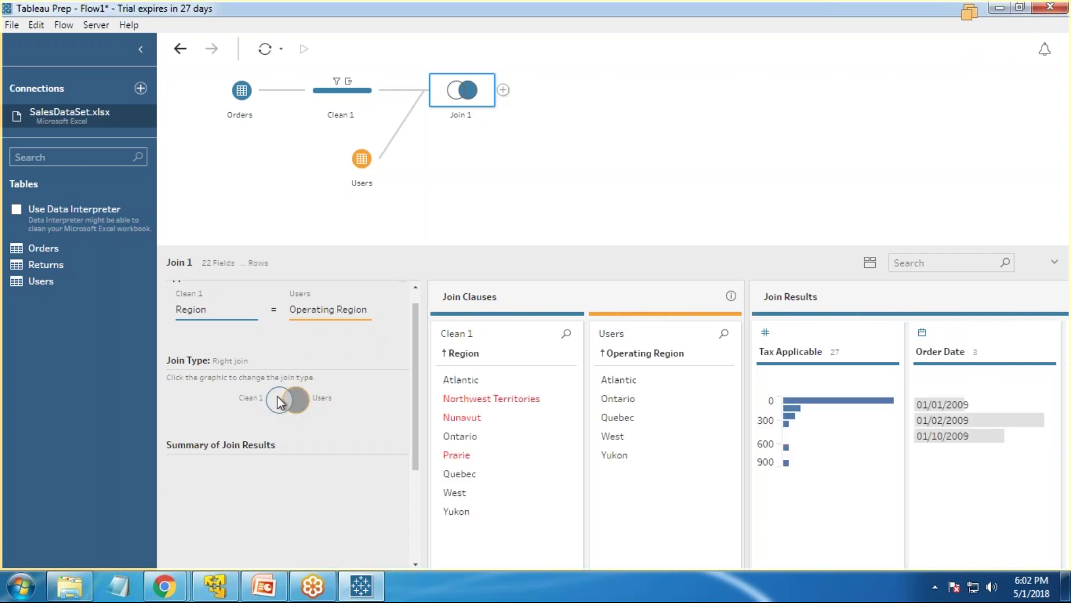
pyautogui.click(270, 400)
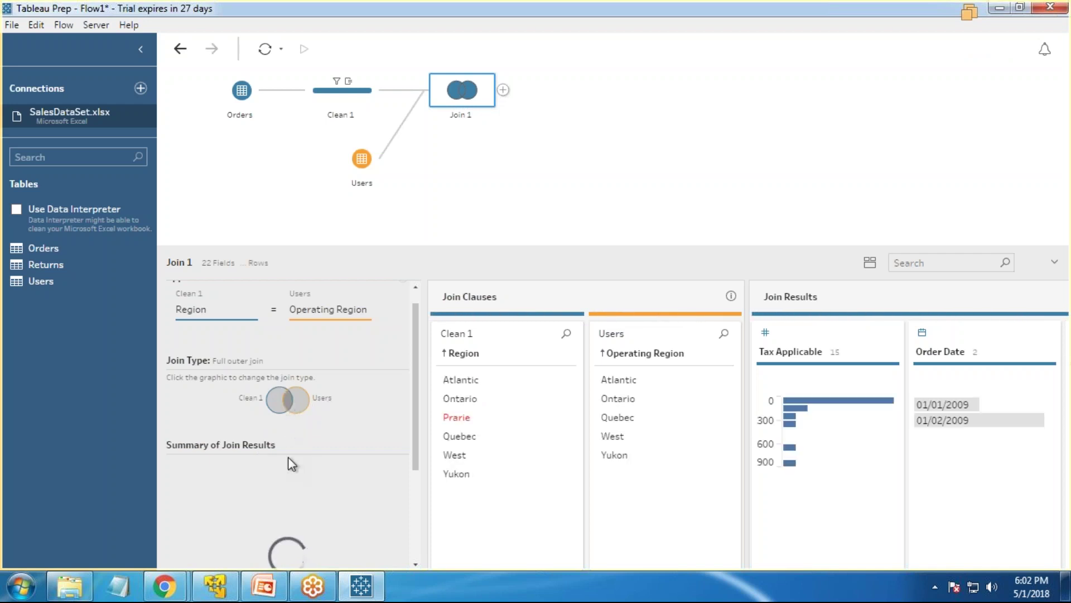
pyautogui.click(295, 405)
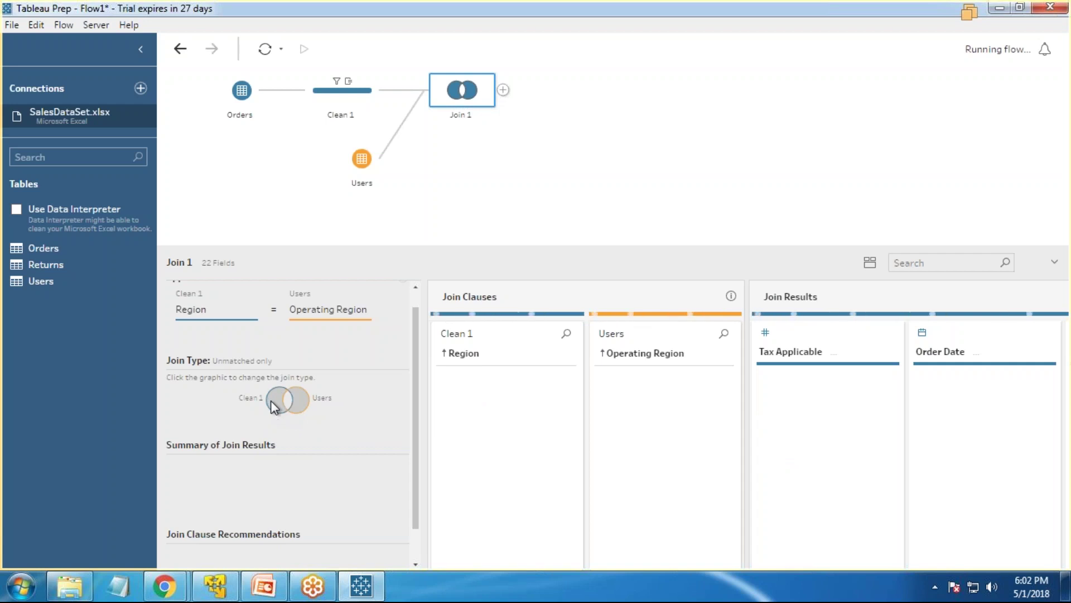
pyautogui.click(270, 401)
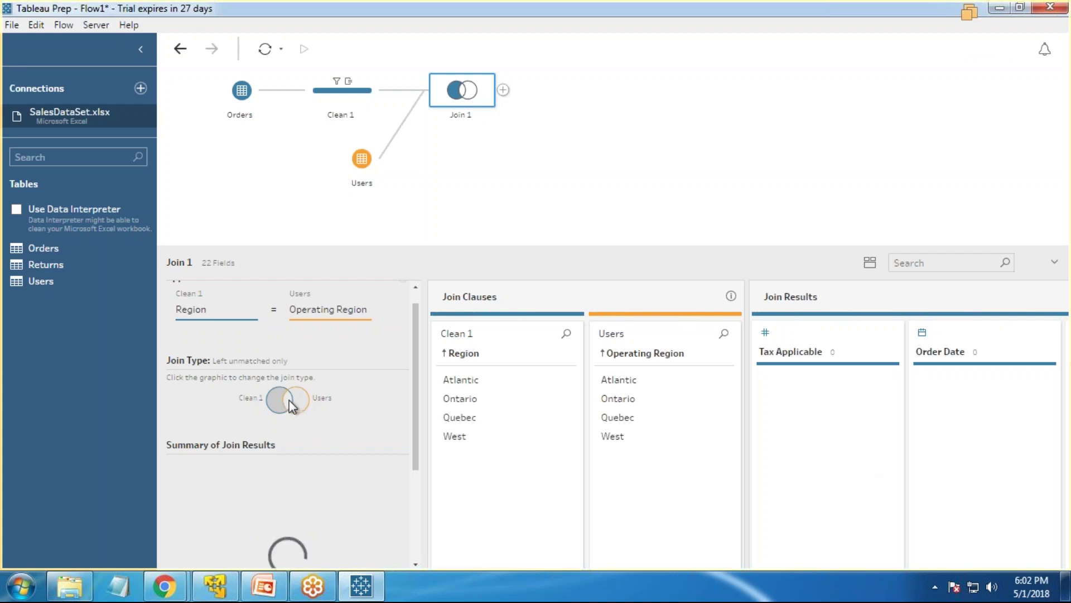
pyautogui.click(272, 404)
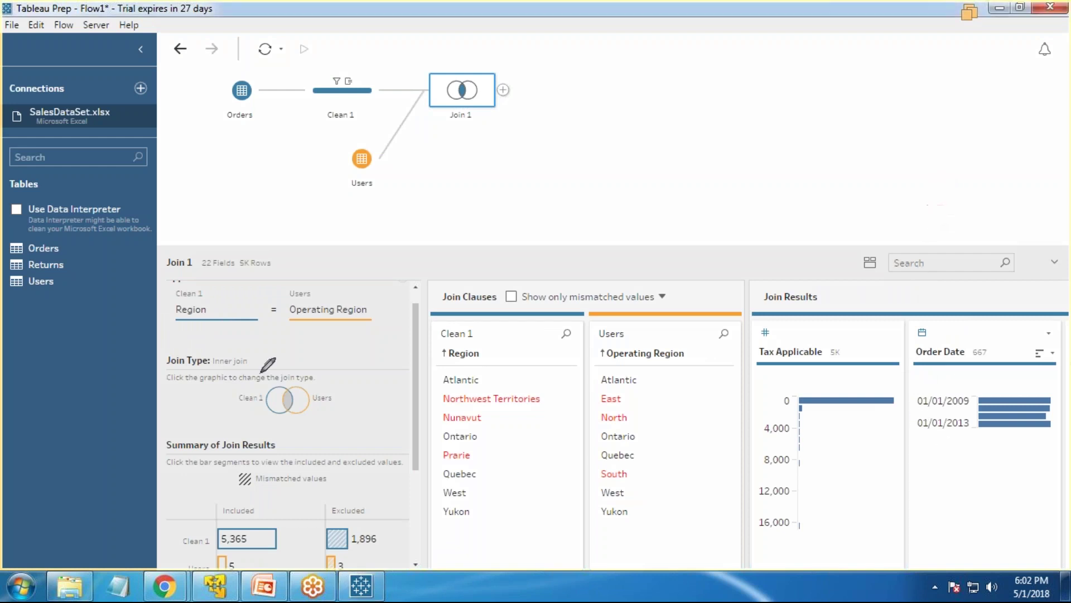
pyautogui.moveTo(264, 350)
pyautogui.mouseDown()
pyautogui.moveTo(208, 351)
pyautogui.moveTo(265, 351)
pyautogui.moveTo(250, 339)
pyautogui.mouseUp()
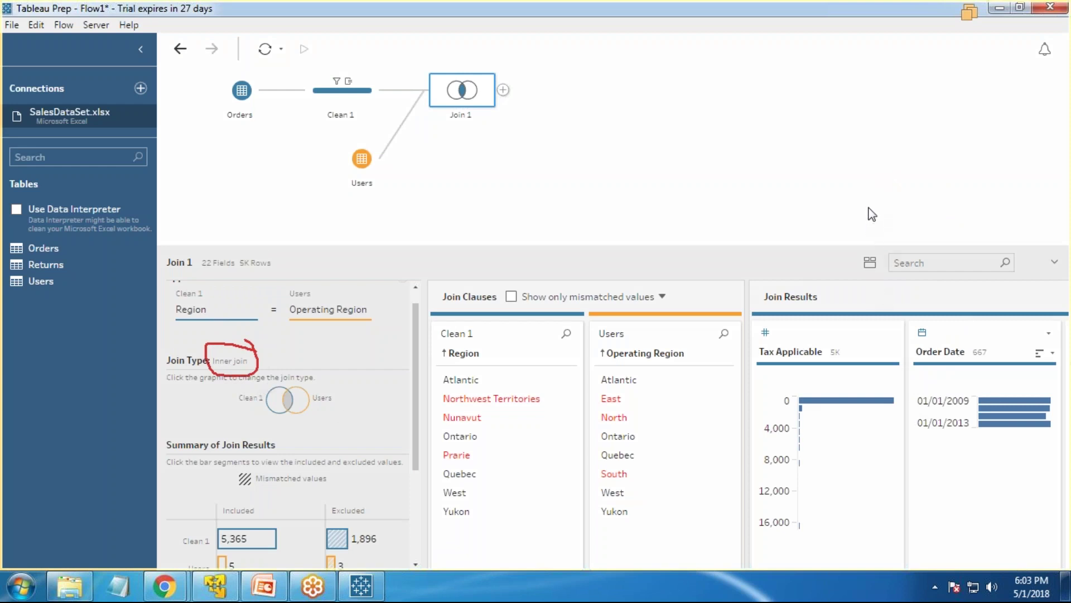
pyautogui.click(276, 407)
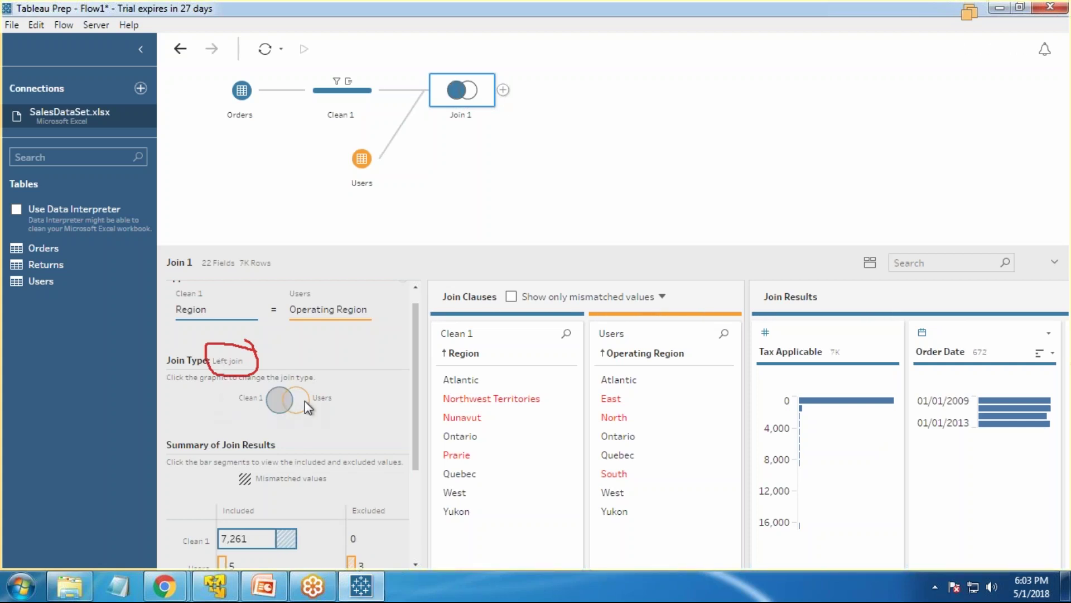
pyautogui.click(277, 398)
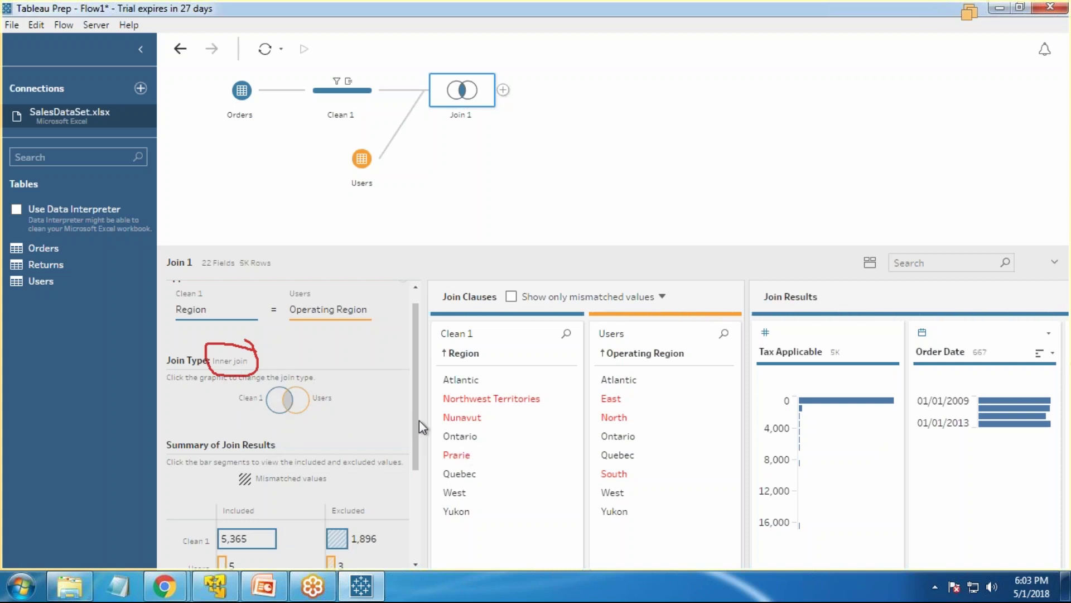
pyautogui.moveTo(419, 421); pyautogui.dragTo(420, 508)
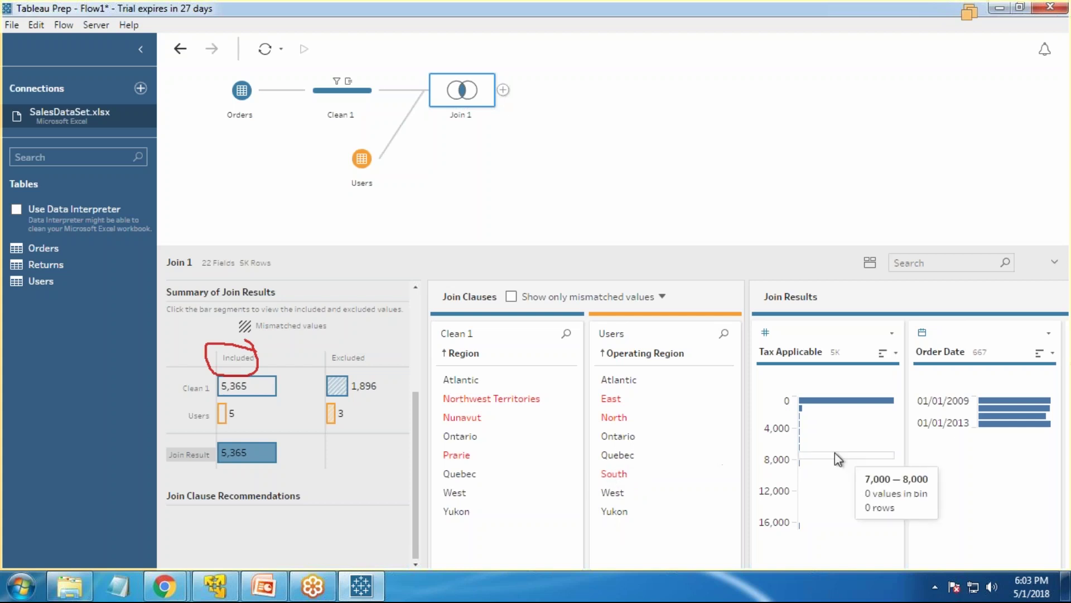
# - Select the unmatched East value in Users' Operating Region and close its filter menu unchanged
pyautogui.click(618, 402)
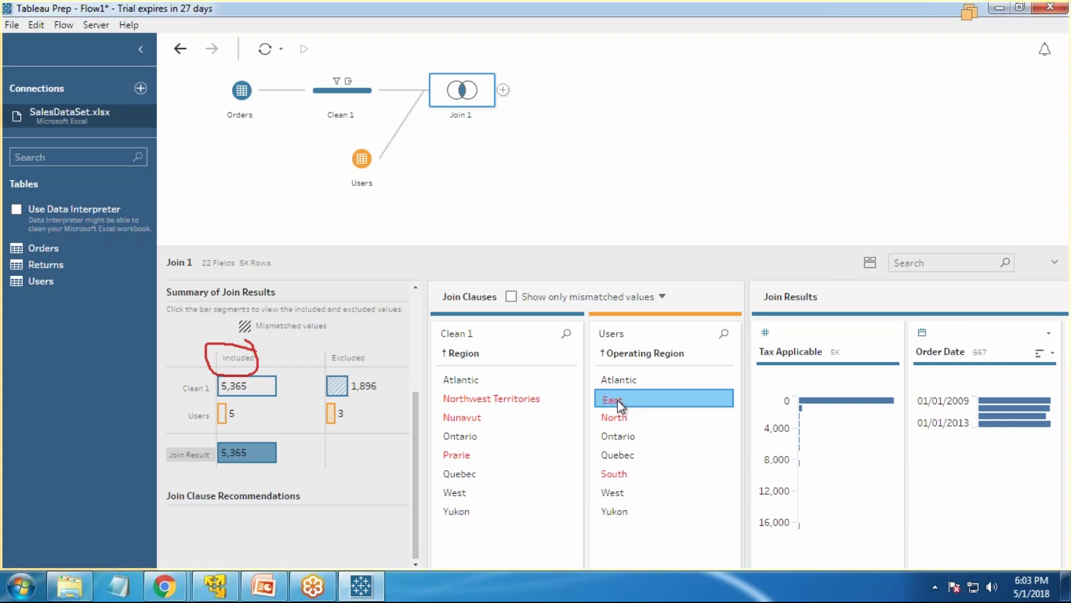
pyautogui.rightClick(620, 405)
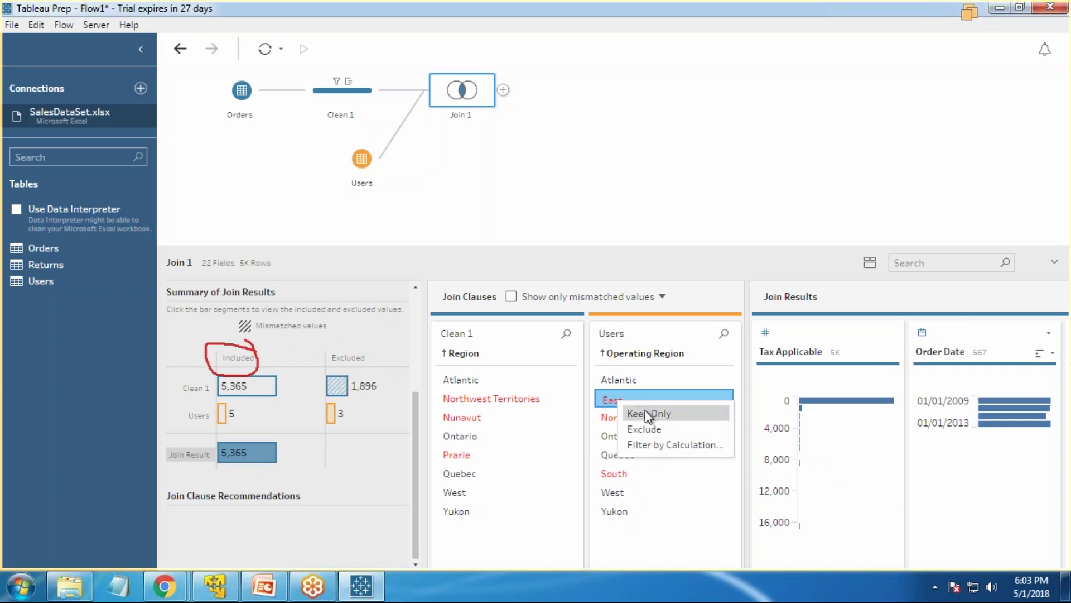
pyautogui.click(570, 230)
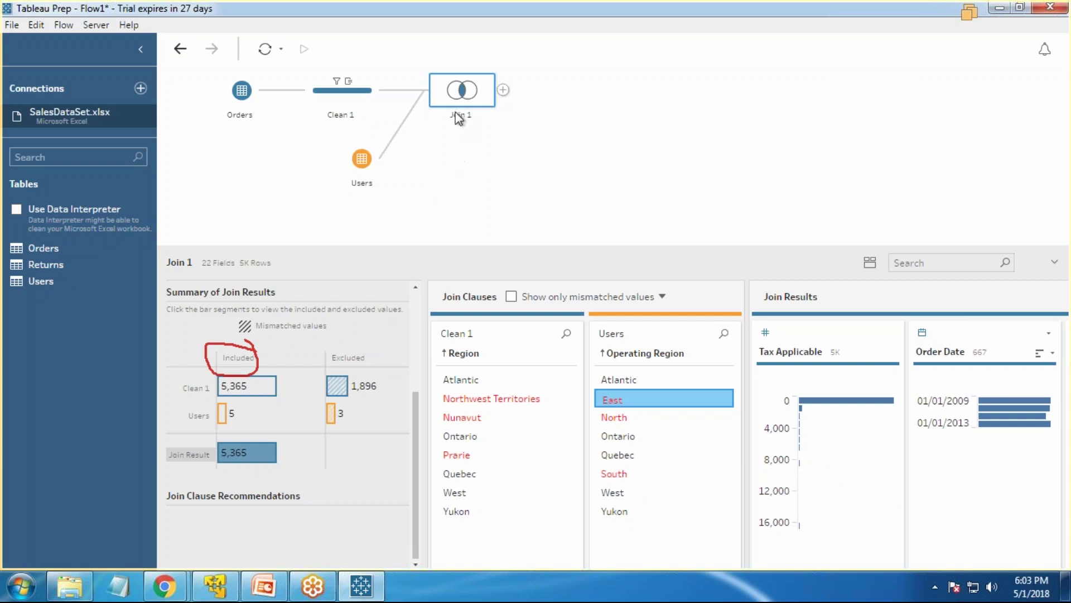
# - Preview the Join 1 output in Tableau Desktop, then exit VMware full screen
pyautogui.rightClick(466, 97)
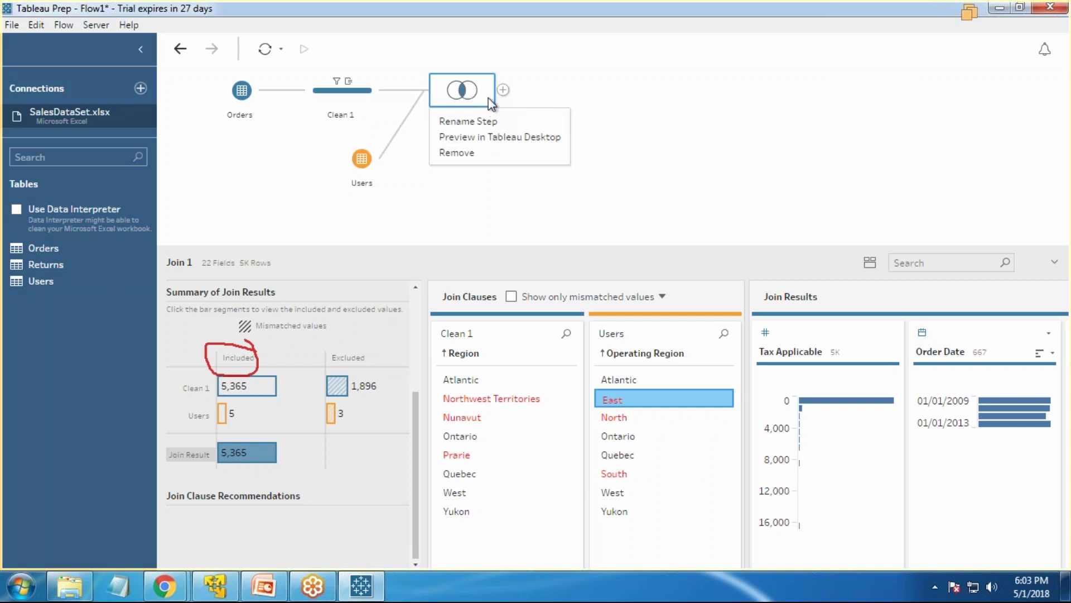
pyautogui.click(467, 137)
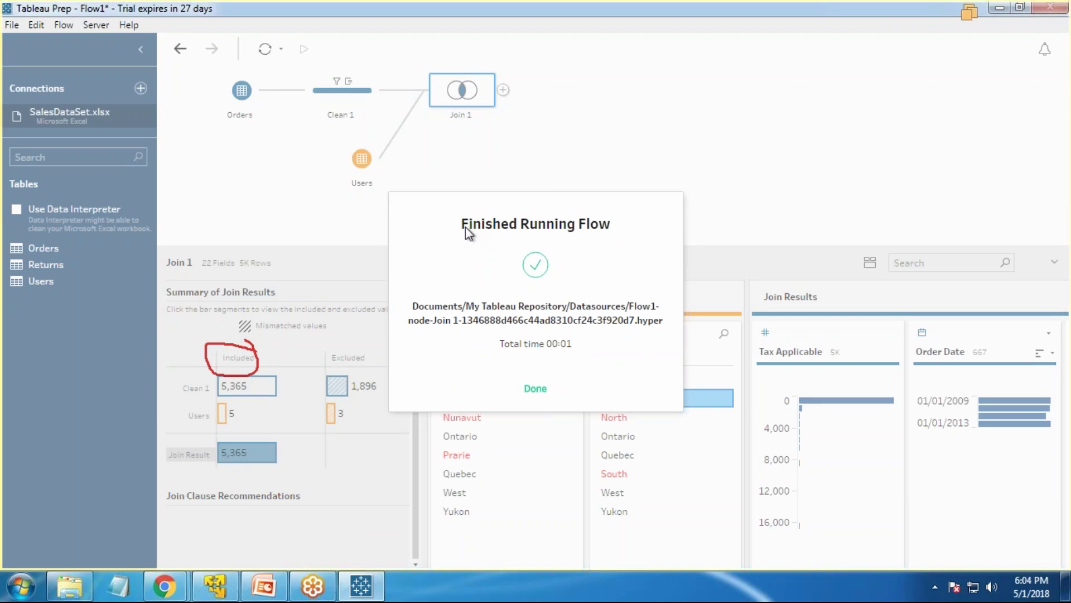
pyautogui.click(535, 389)
pyautogui.moveTo(846, 431)
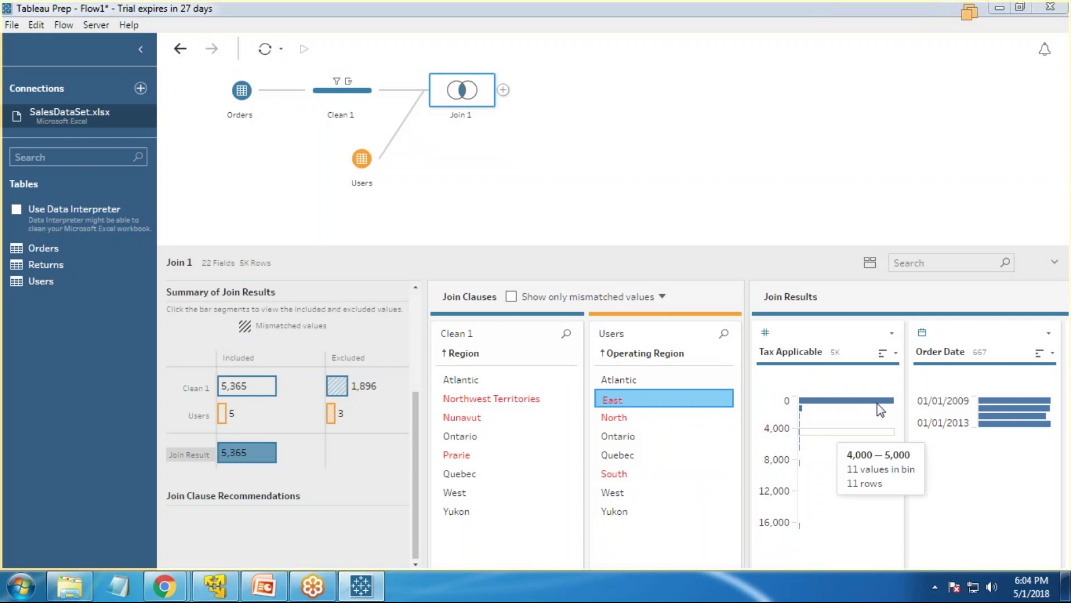
pyautogui.hotkey('ctrl', 'alt', 'Return')
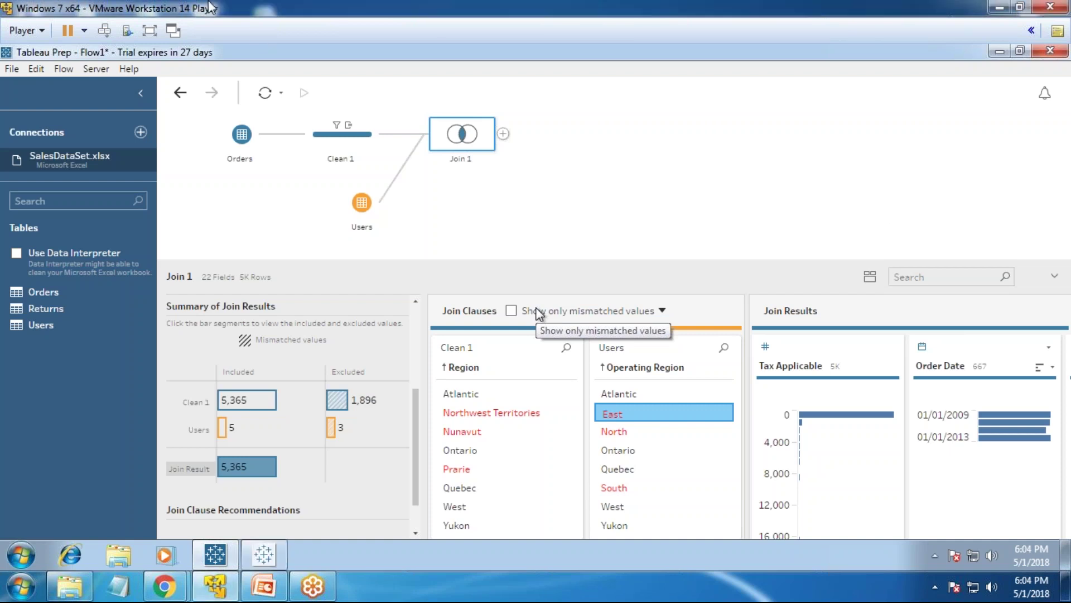
pyautogui.moveTo(263, 554)
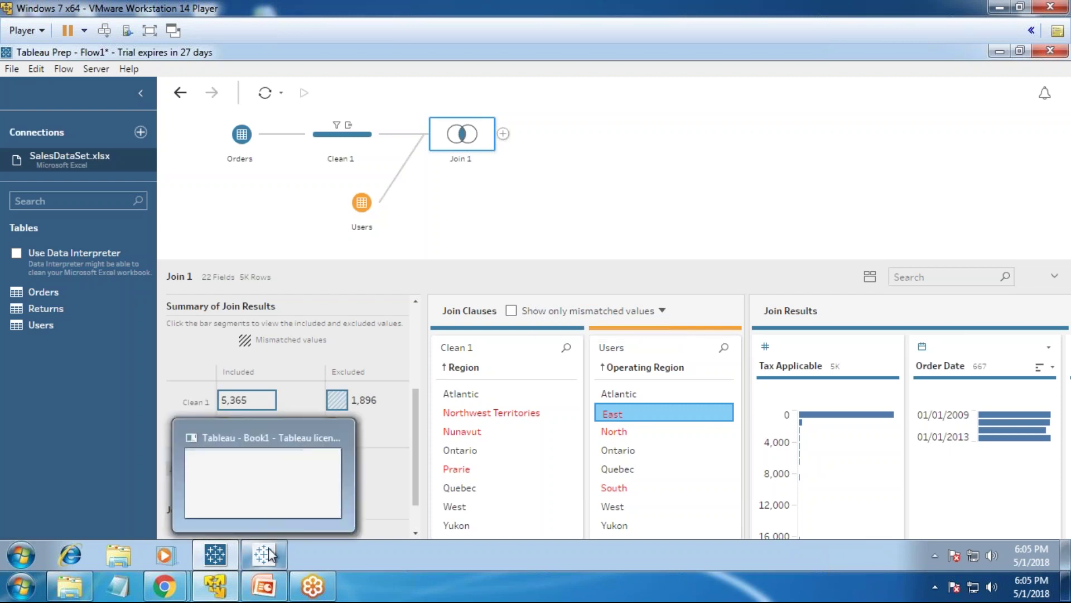
# - Switch to Tableau Desktop Book1, check the Data Source preview, and return to Sheet 1
pyautogui.click(266, 555)
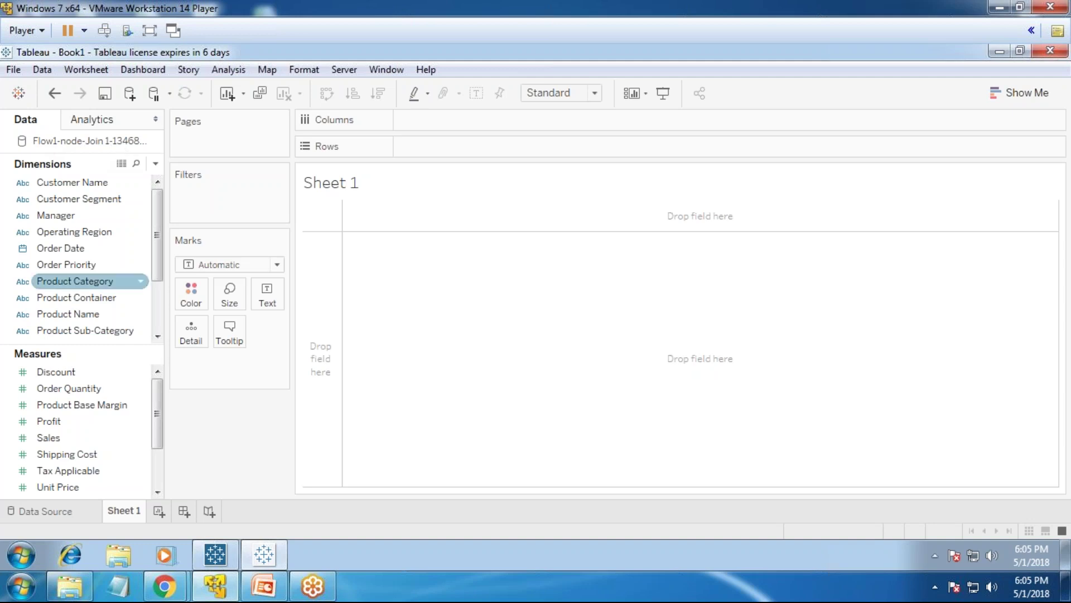
pyautogui.click(34, 513)
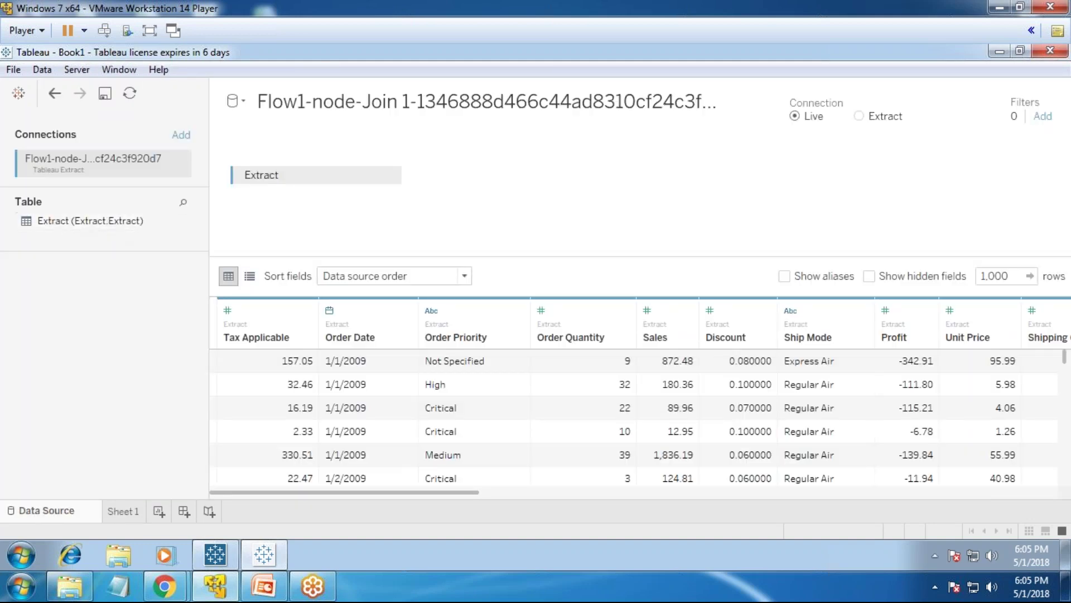
pyautogui.click(117, 507)
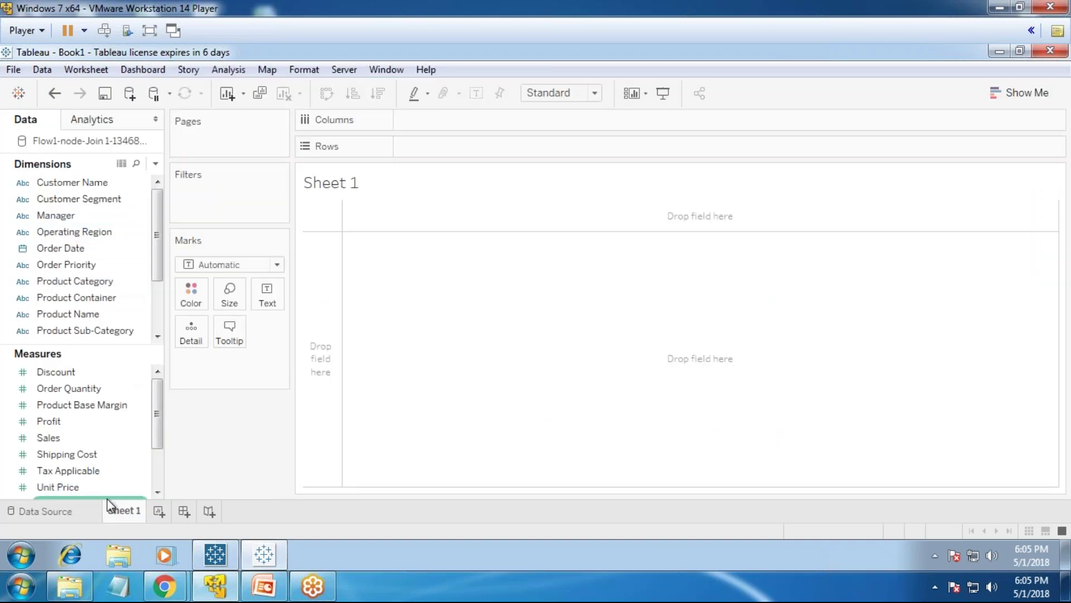
pyautogui.scroll(-3, 159, 251)
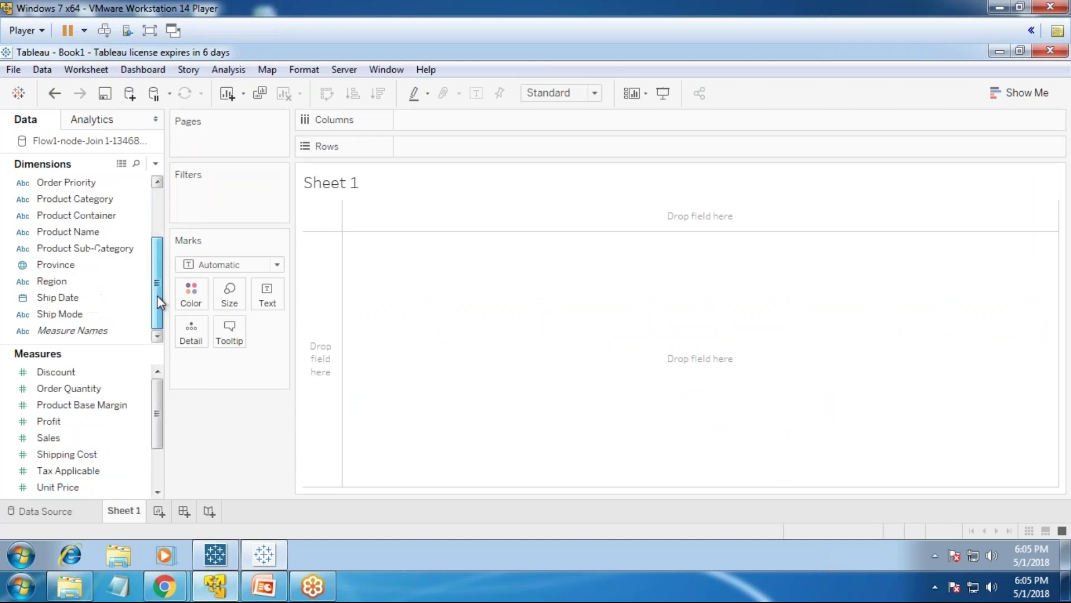
pyautogui.moveTo(50, 281); pyautogui.dragTo(395, 144)
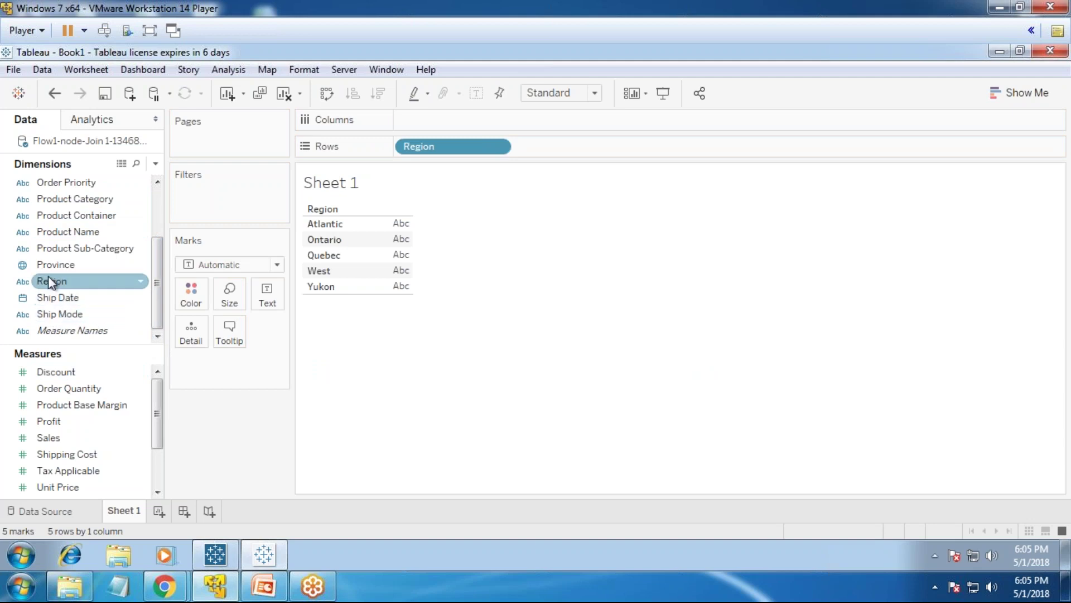
pyautogui.moveTo(159, 292); pyautogui.dragTo(159, 245)
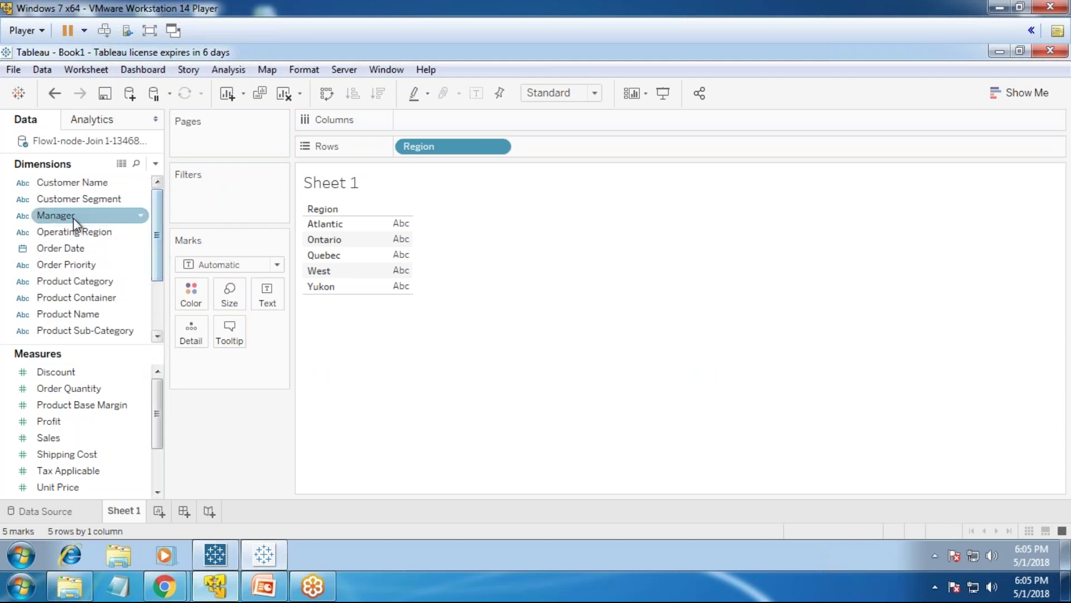
# - Add Manager beside Region on Rows, show SUM(Sales), then recheck the Data Source preview
pyautogui.moveTo(73, 217); pyautogui.dragTo(557, 147)
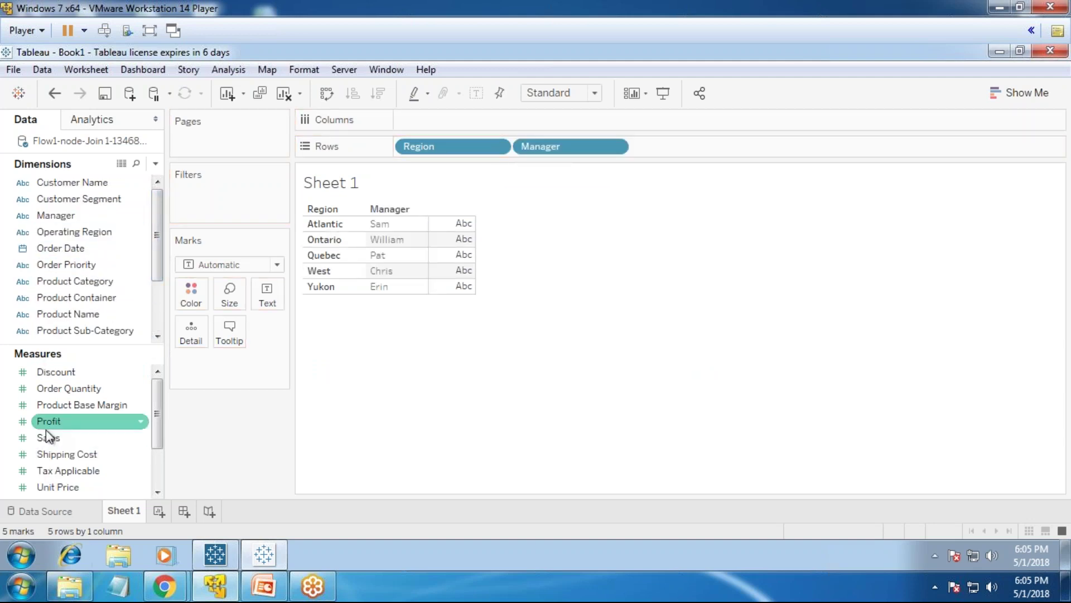
pyautogui.moveTo(48, 436); pyautogui.dragTo(459, 257)
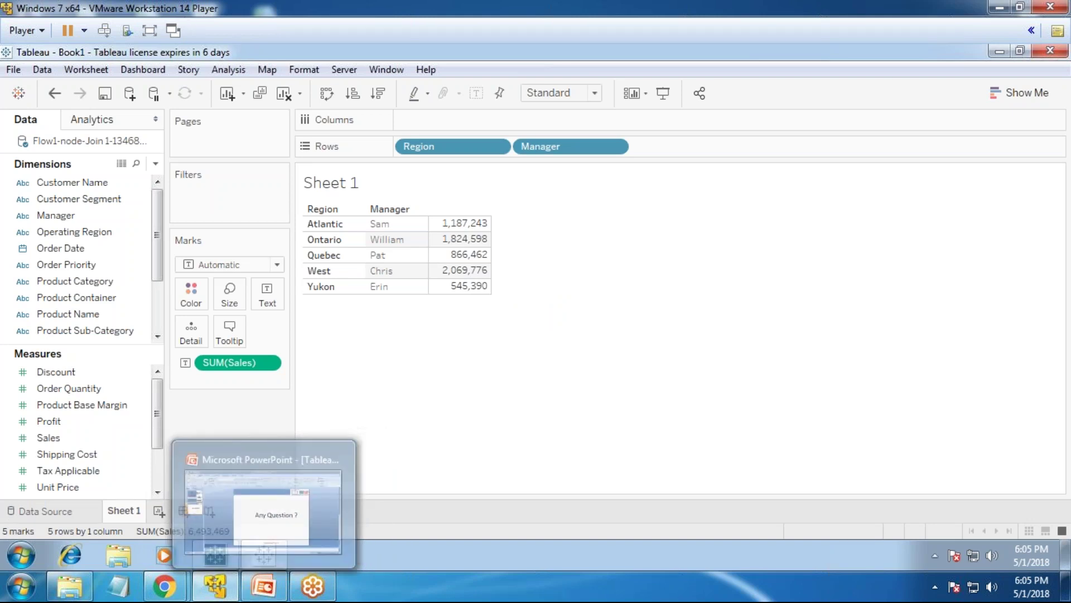
pyautogui.click(44, 511)
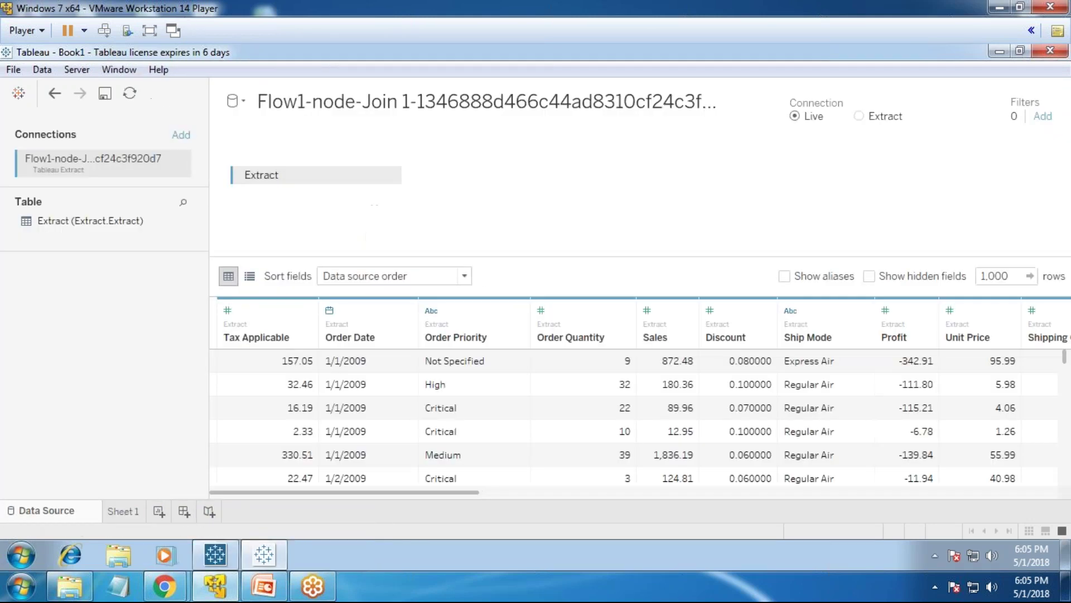